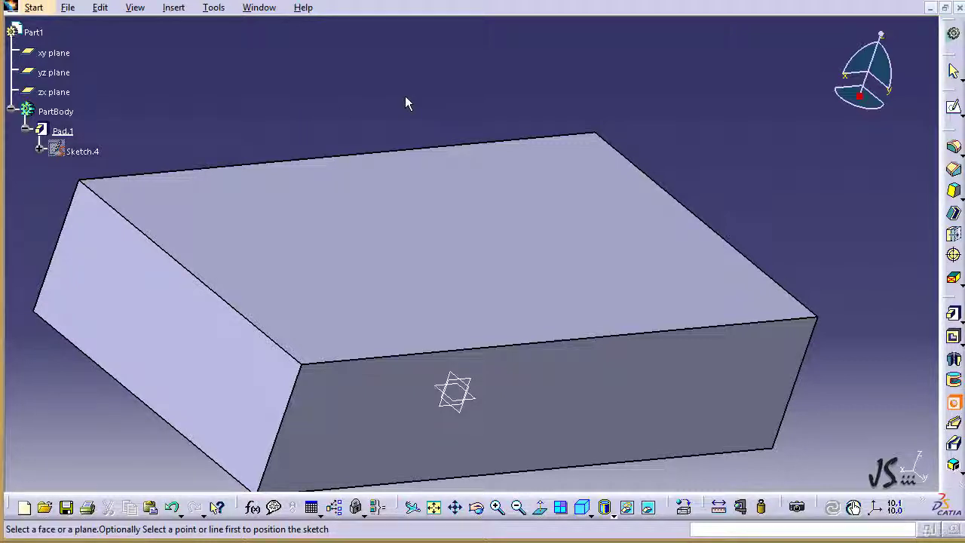
# - Place a blind hole on the block's top face with a depth of 25 mm
pyautogui.click(400, 224)
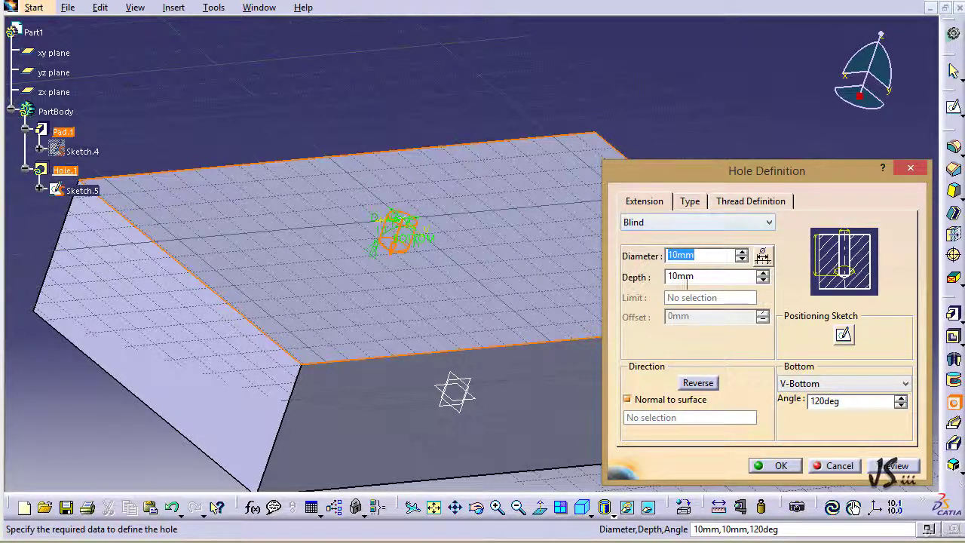
pyautogui.moveTo(741, 172); pyautogui.dragTo(743, 167)
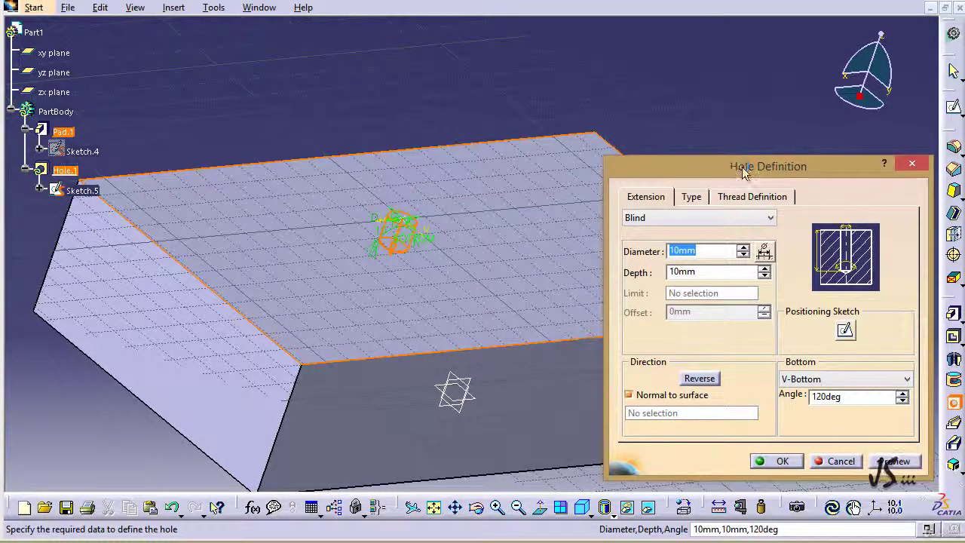
pyautogui.click(770, 218)
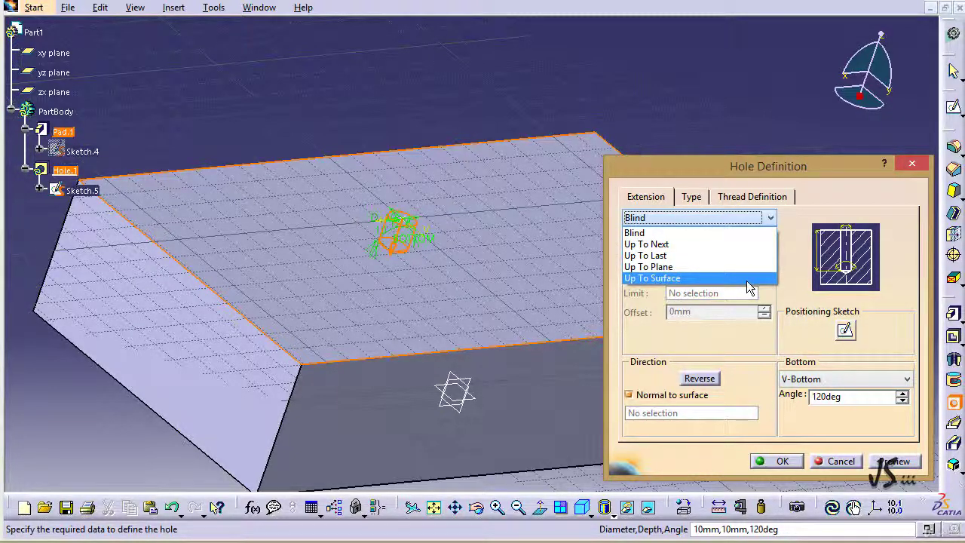
pyautogui.click(792, 234)
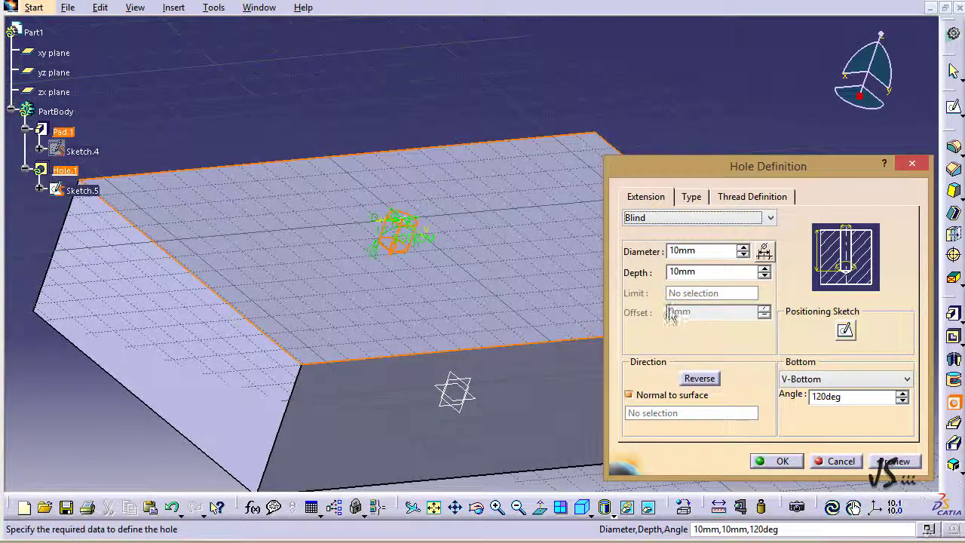
pyautogui.doubleClick(706, 252)
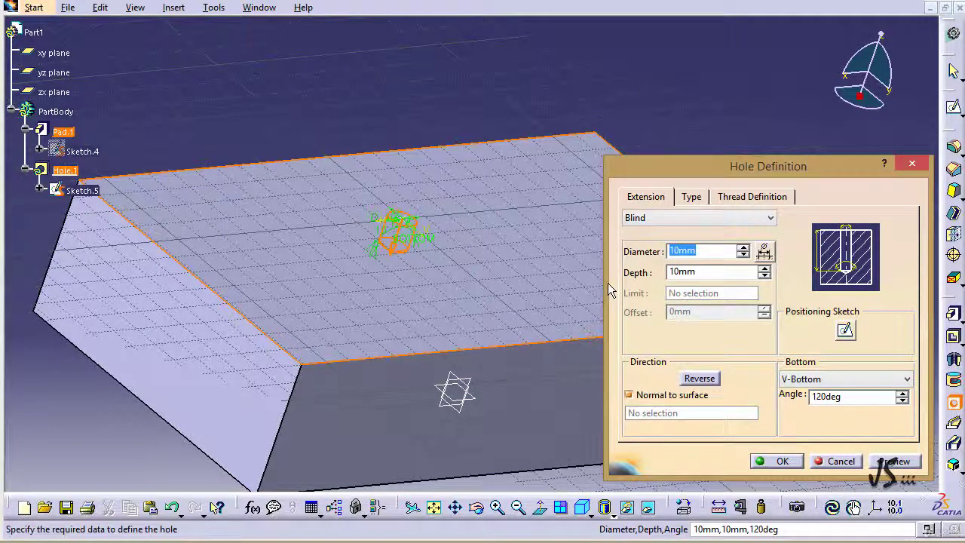
pyautogui.doubleClick(682, 273)
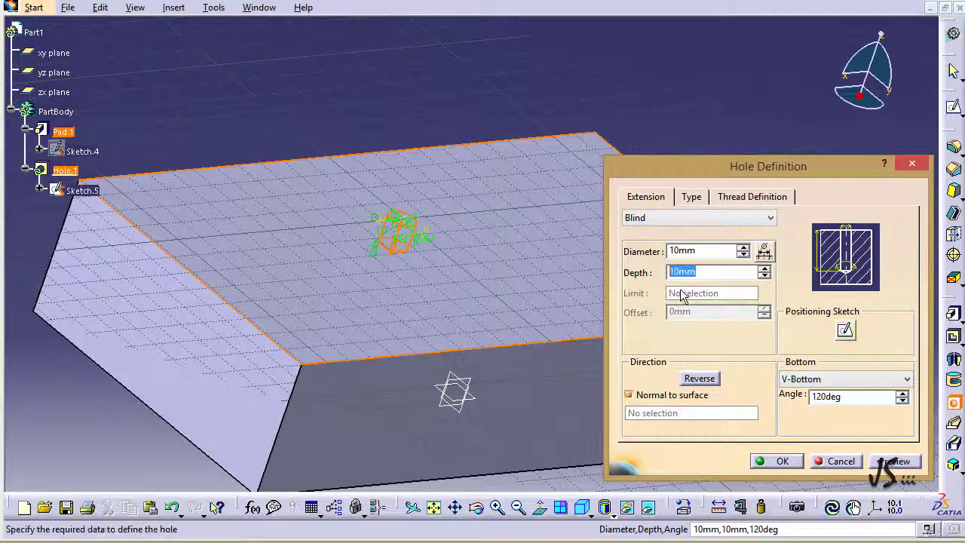
pyautogui.write('25')
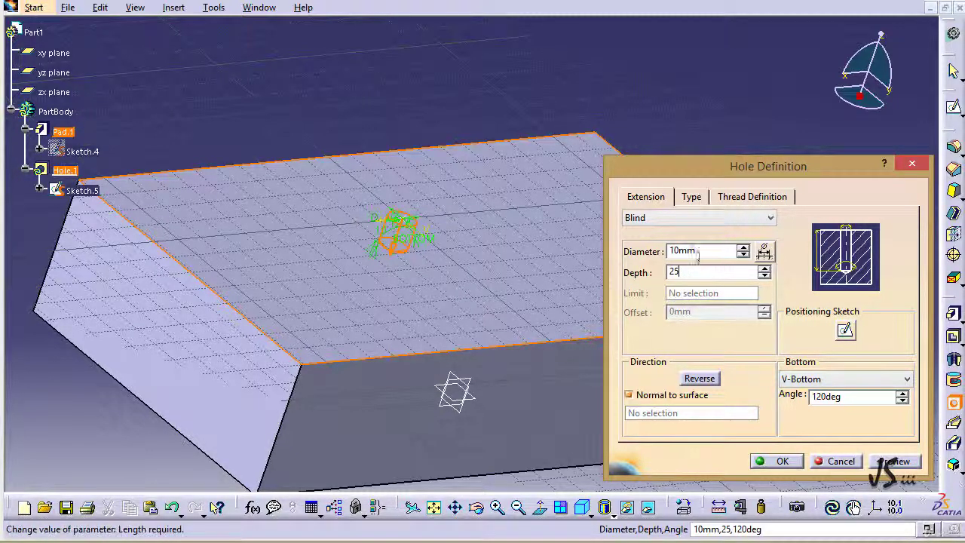
pyautogui.click(696, 253)
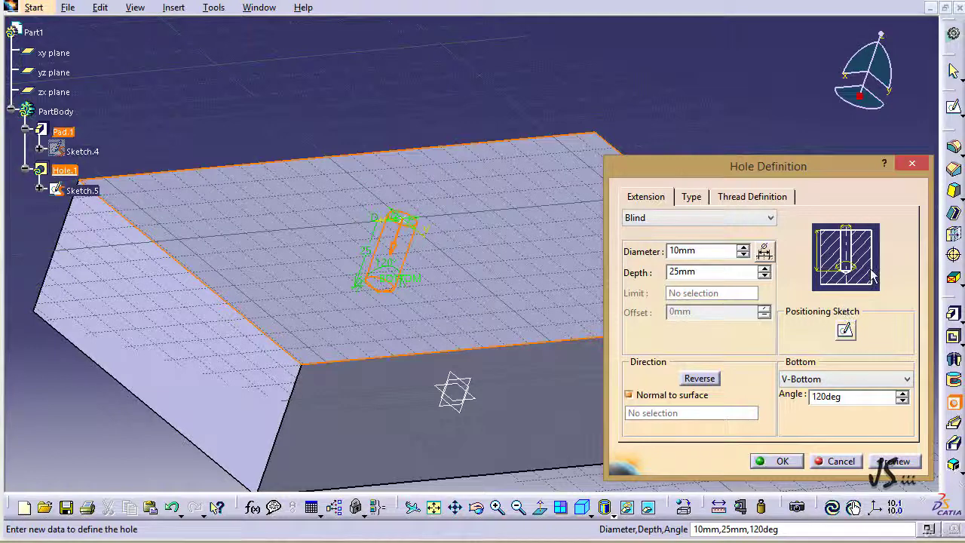
# - Try reversing the hole's direction and turning off Normal to surface, restoring both settings
pyautogui.click(699, 379)
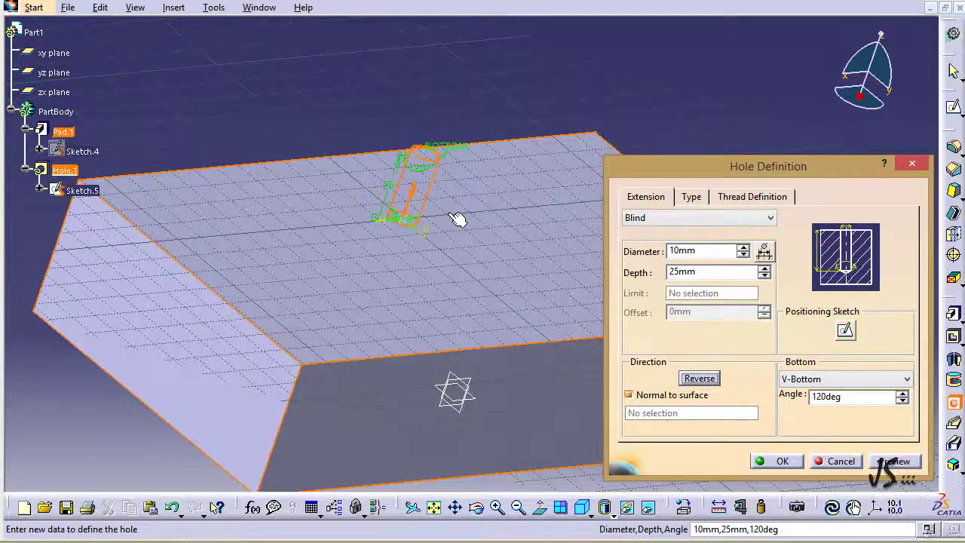
pyautogui.click(414, 192)
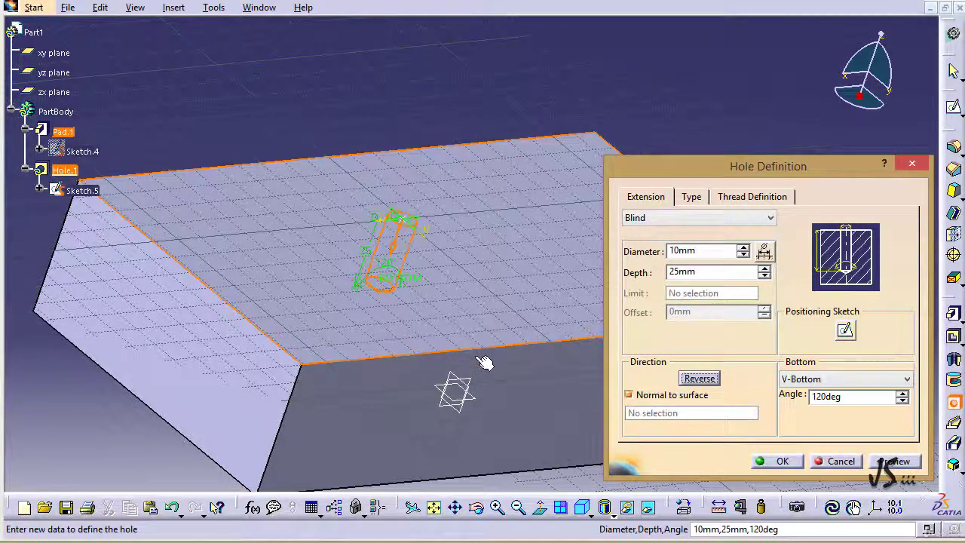
pyautogui.click(630, 396)
pyautogui.rightClick(662, 416)
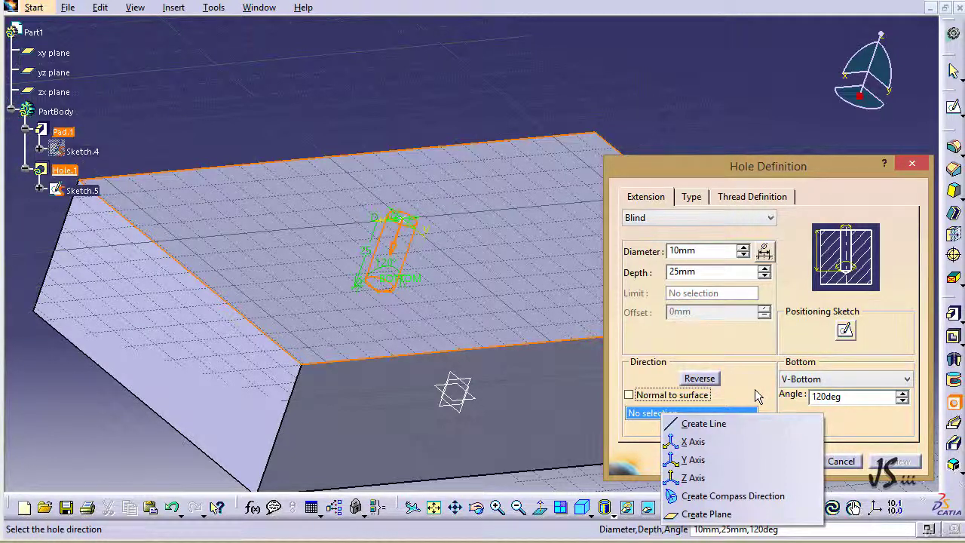
pyautogui.click(758, 398)
pyautogui.click(629, 395)
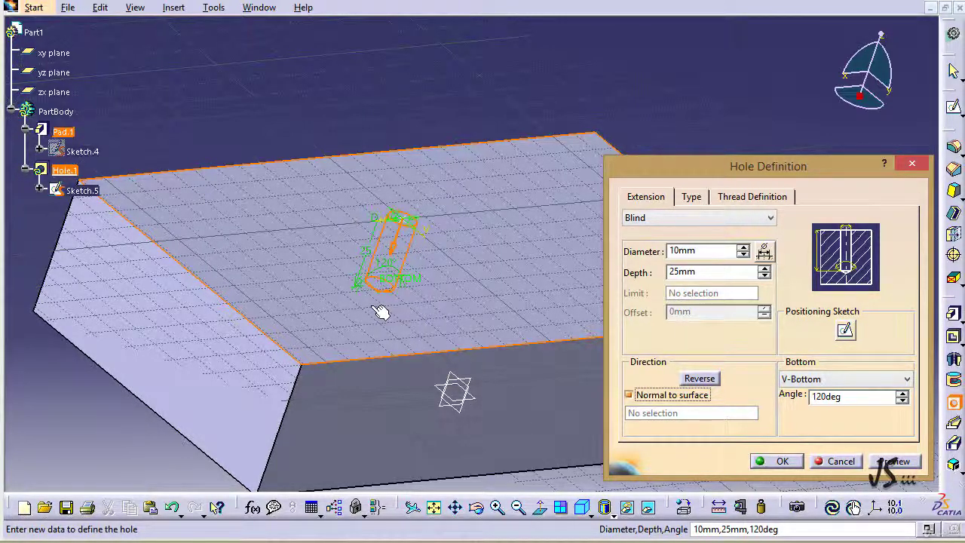
# - Set the hole's bottom shape to Flat
pyautogui.moveTo(381, 312); pyautogui.dragTo(535, 289, button='middle')
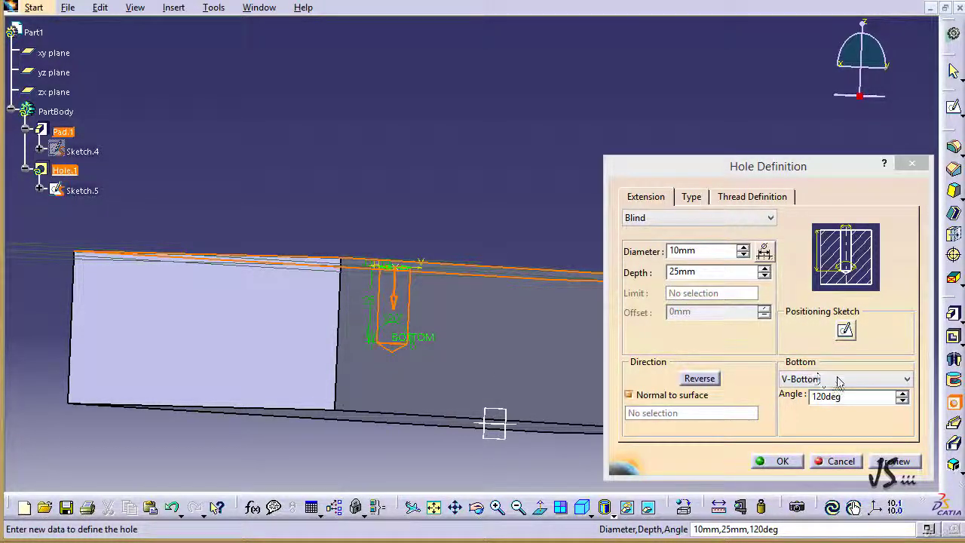
pyautogui.click(887, 381)
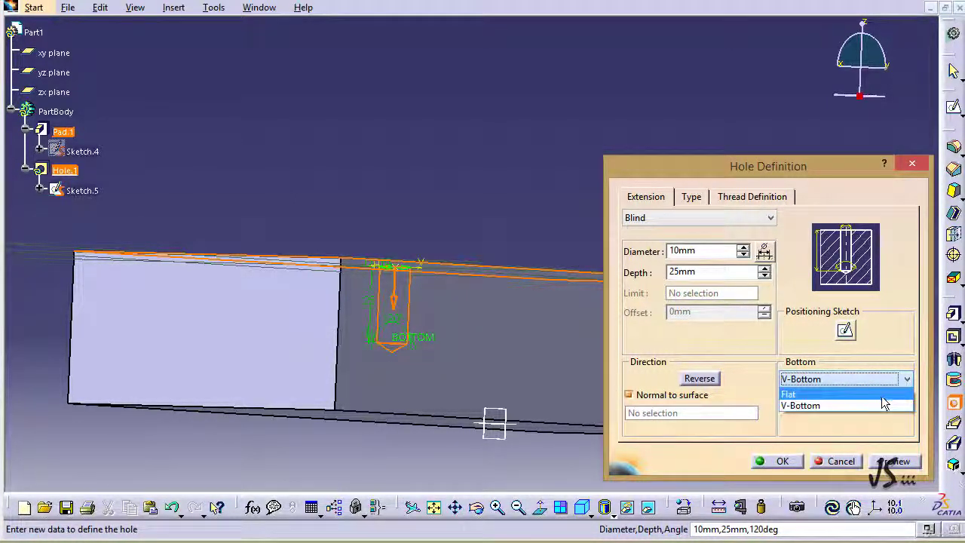
pyautogui.click(885, 393)
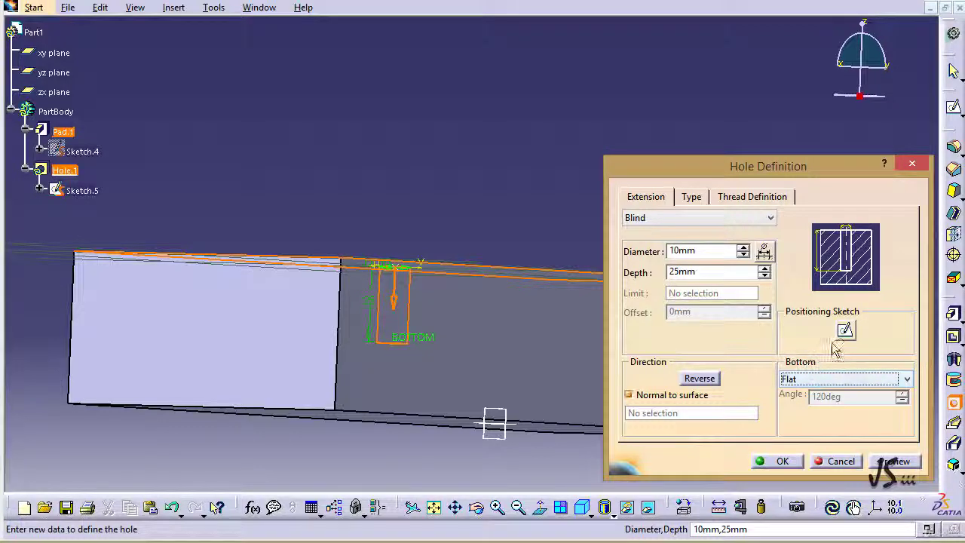
# - Move the hole freehand across the block's top face, away from its original placement point
pyautogui.middleClick(448, 156)
pyautogui.moveTo(454, 155); pyautogui.dragTo(480, 296, button='middle')
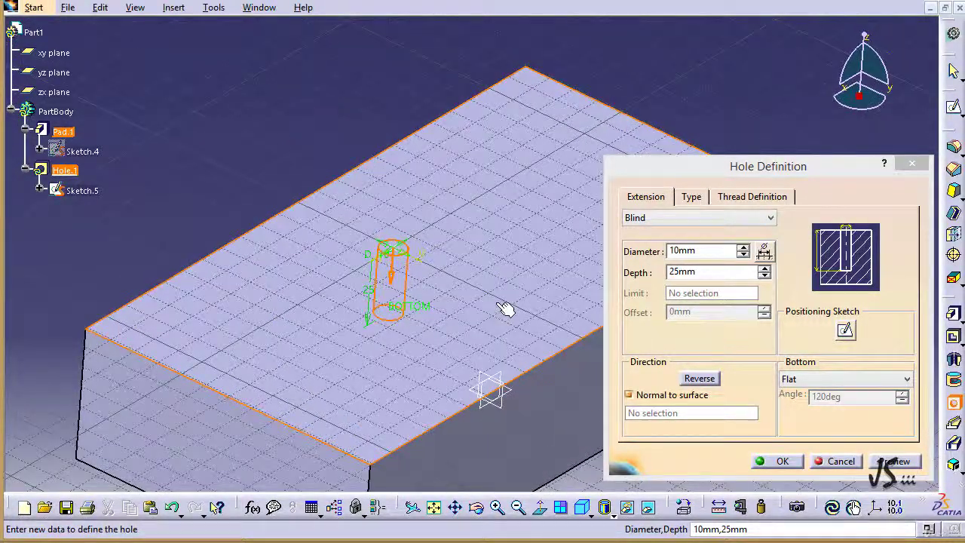
pyautogui.moveTo(393, 251); pyautogui.dragTo(549, 181)
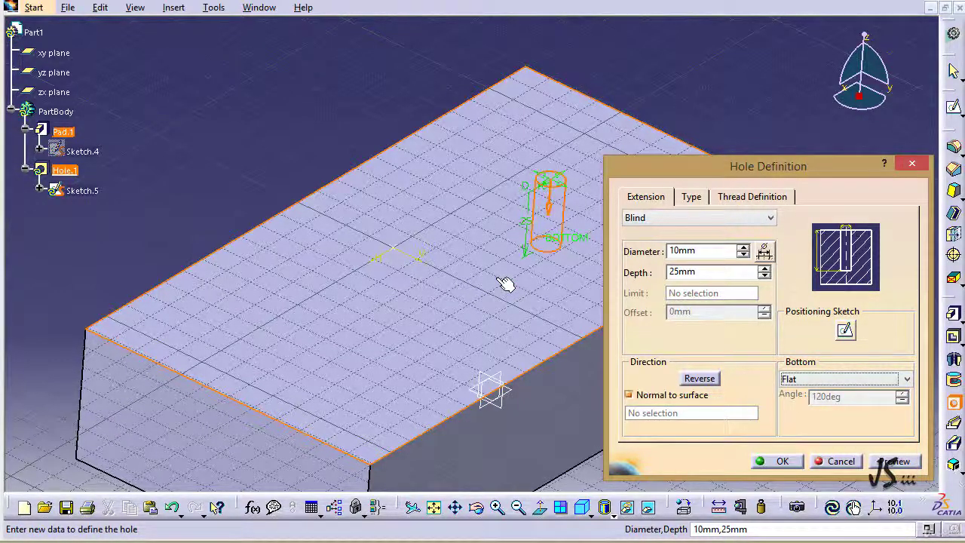
# - In the hole's positioning sketch, dimension the centre point from the face's left short edge and upper long edge
pyautogui.click(846, 333)
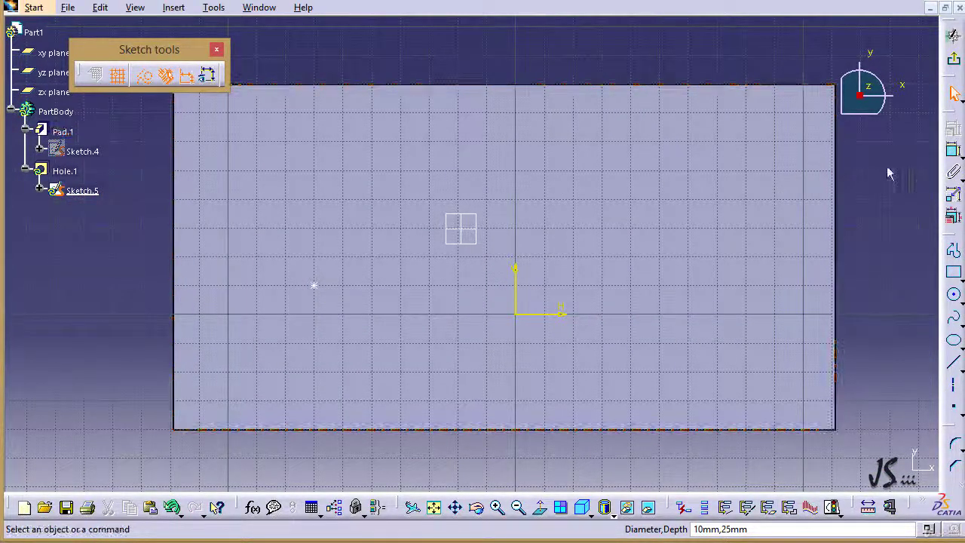
pyautogui.click(952, 151)
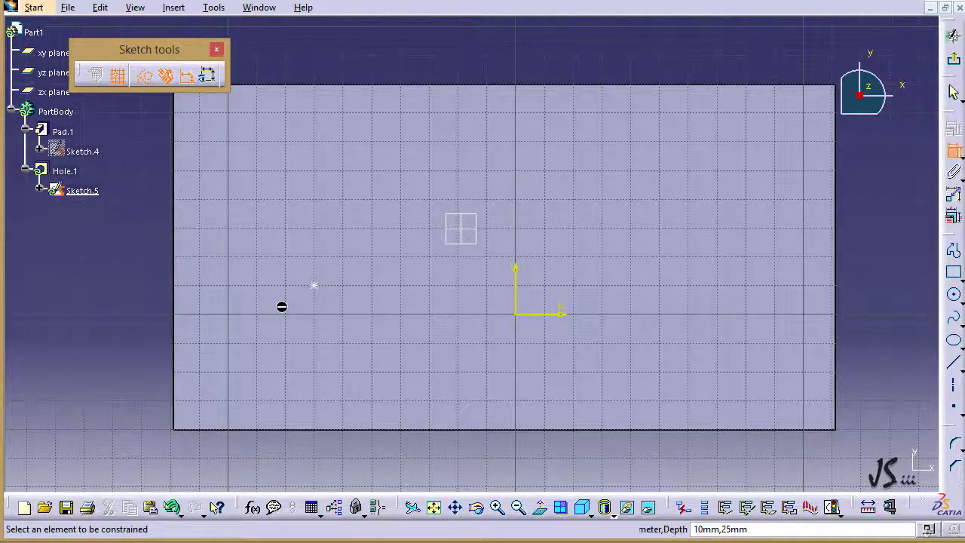
pyautogui.click(315, 288)
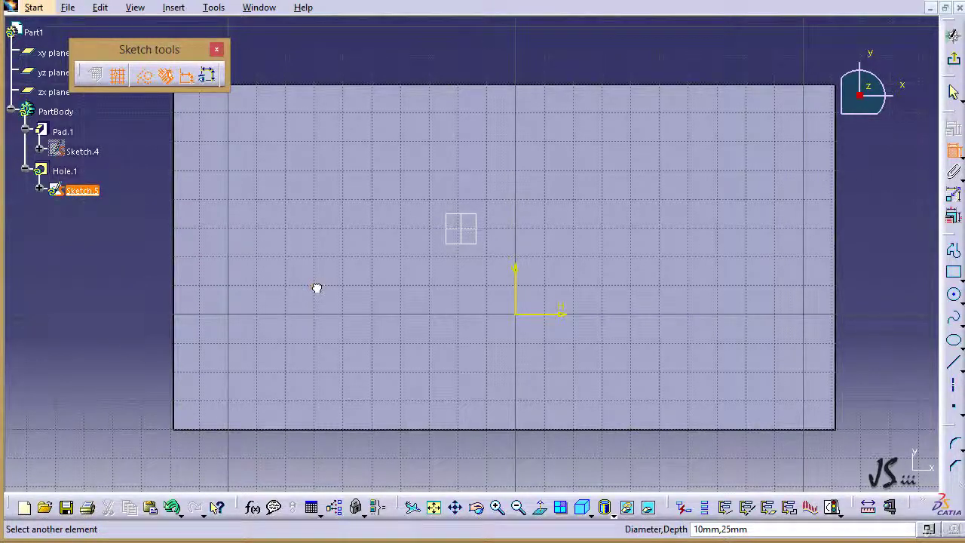
pyautogui.click(174, 297)
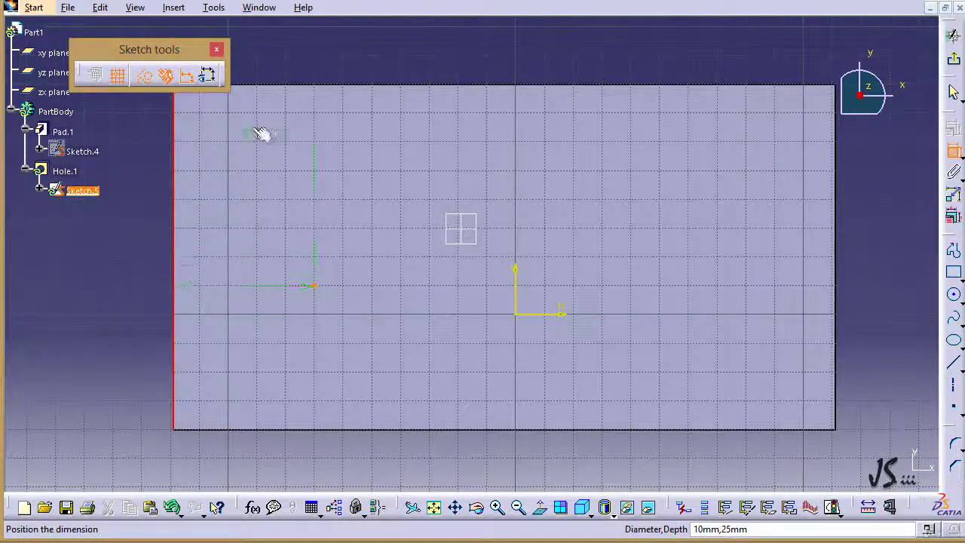
pyautogui.click(255, 66)
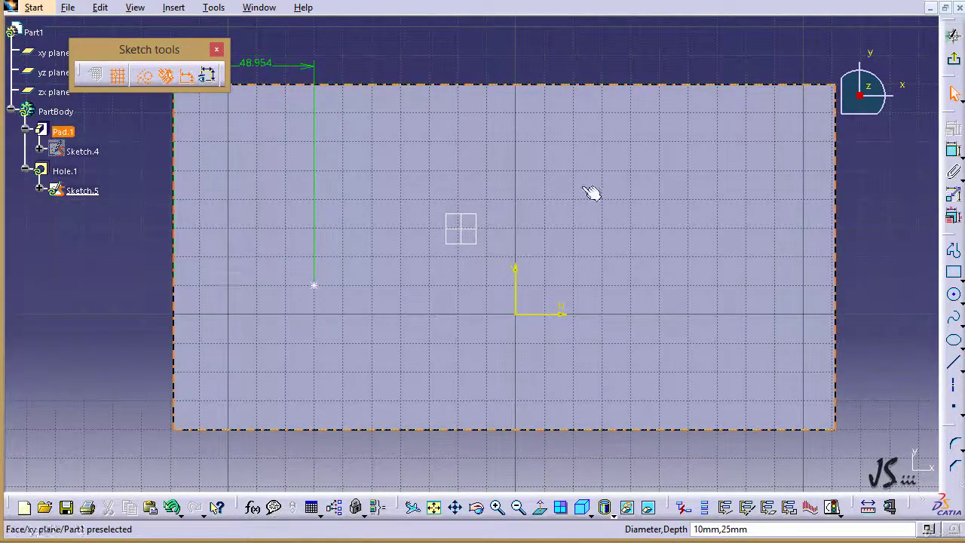
pyautogui.click(952, 152)
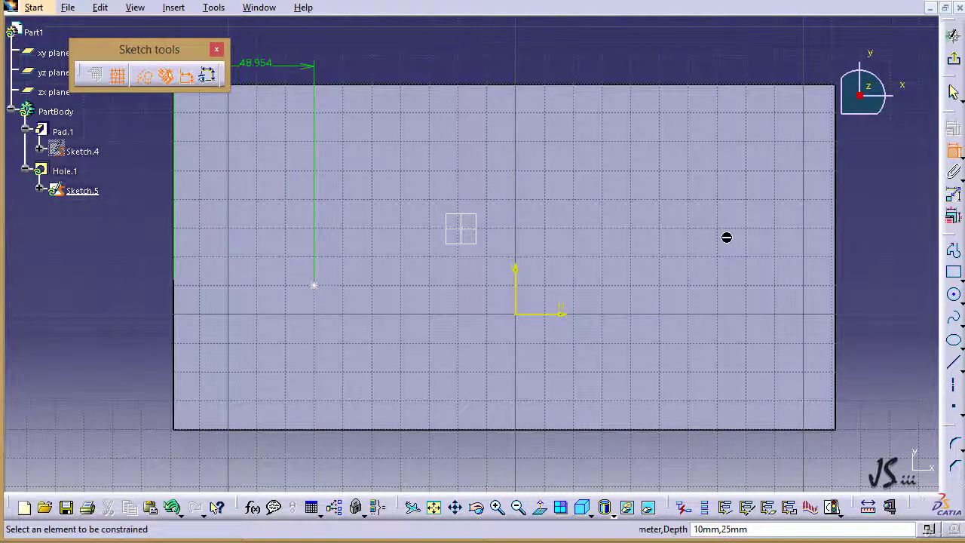
pyautogui.click(316, 287)
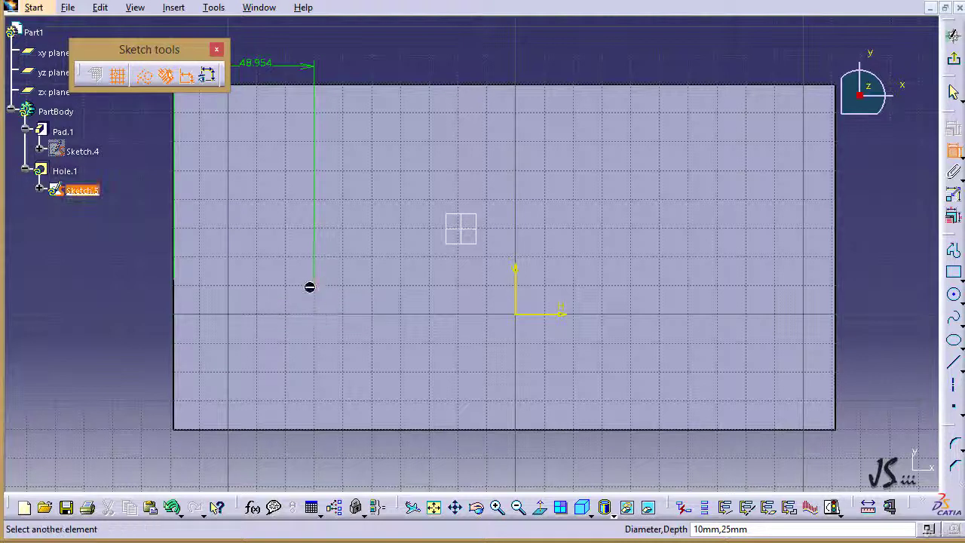
pyautogui.click(327, 88)
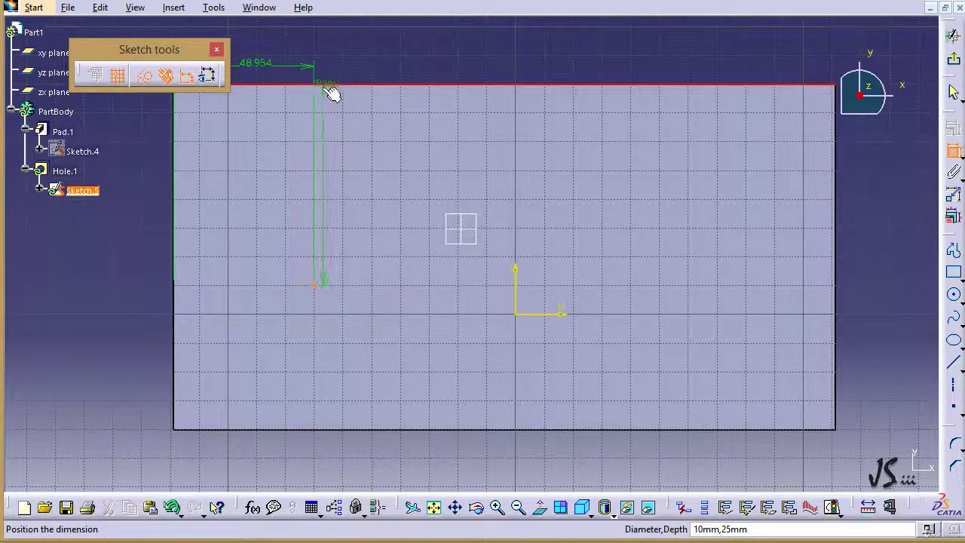
pyautogui.click(151, 141)
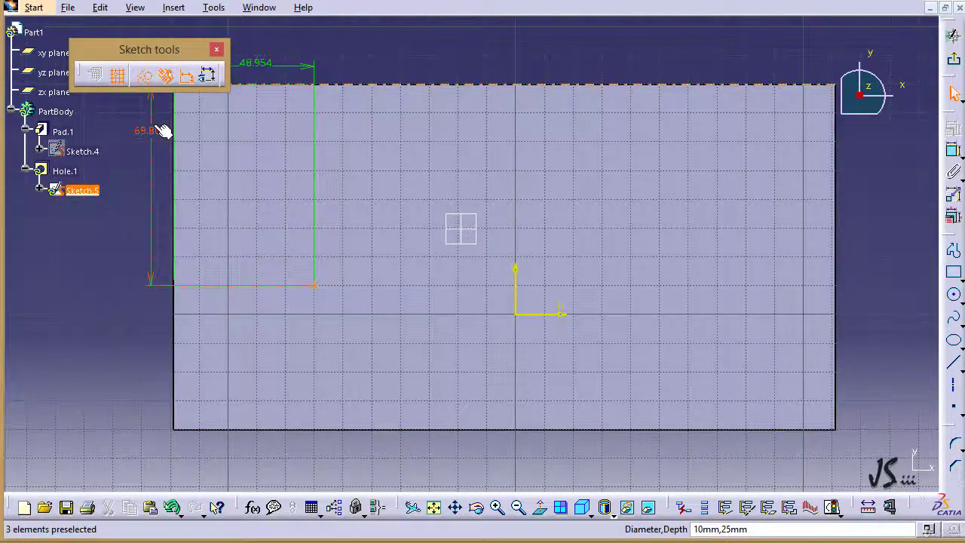
# - Set both edge distances of the hole's centre point to 30 mm and leave the positioning sketch
pyautogui.doubleClick(245, 62)
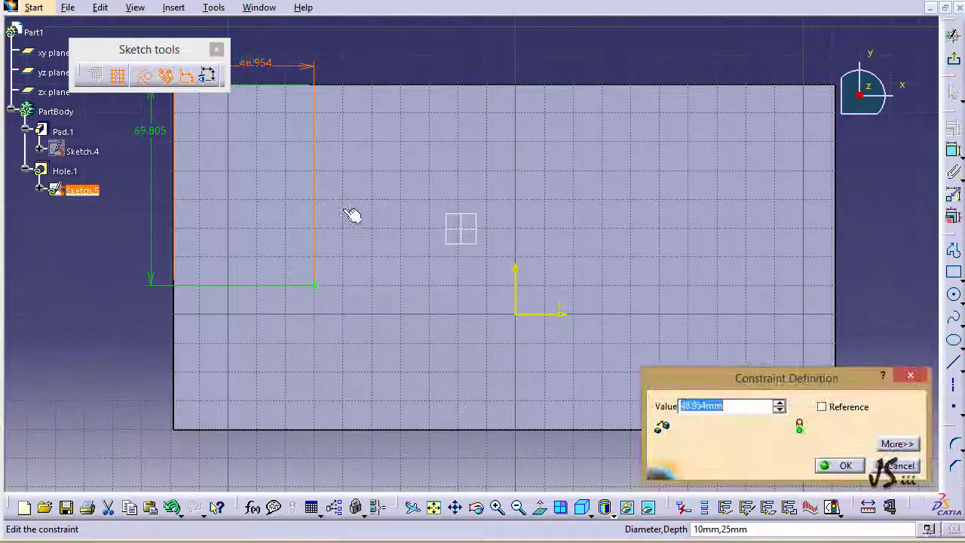
pyautogui.write('30')
pyautogui.press('Return')
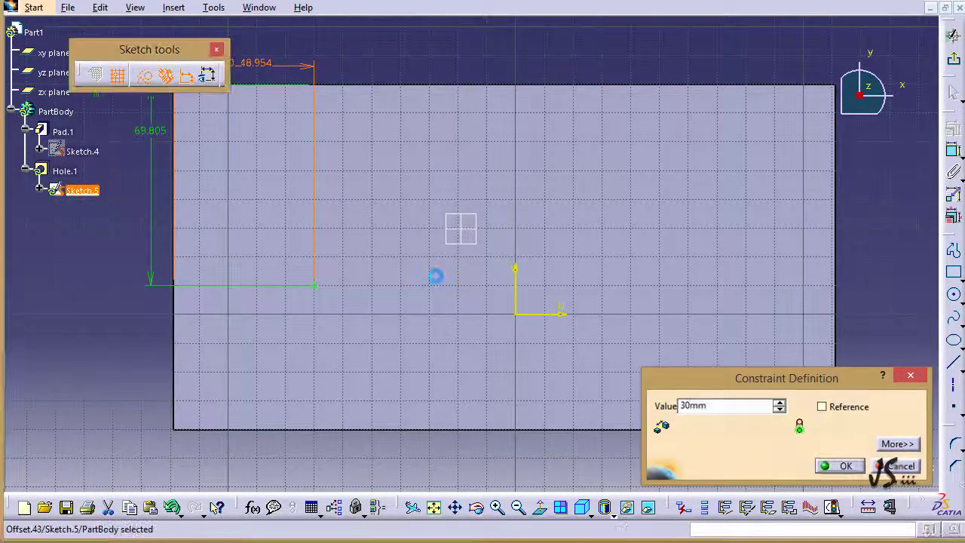
pyautogui.doubleClick(113, 131)
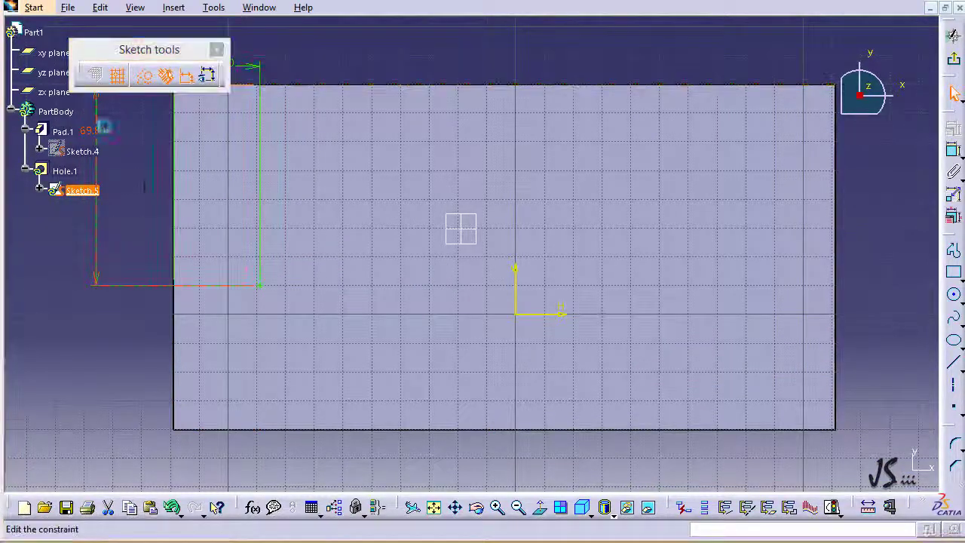
pyautogui.write('30mm')
pyautogui.press('Return')
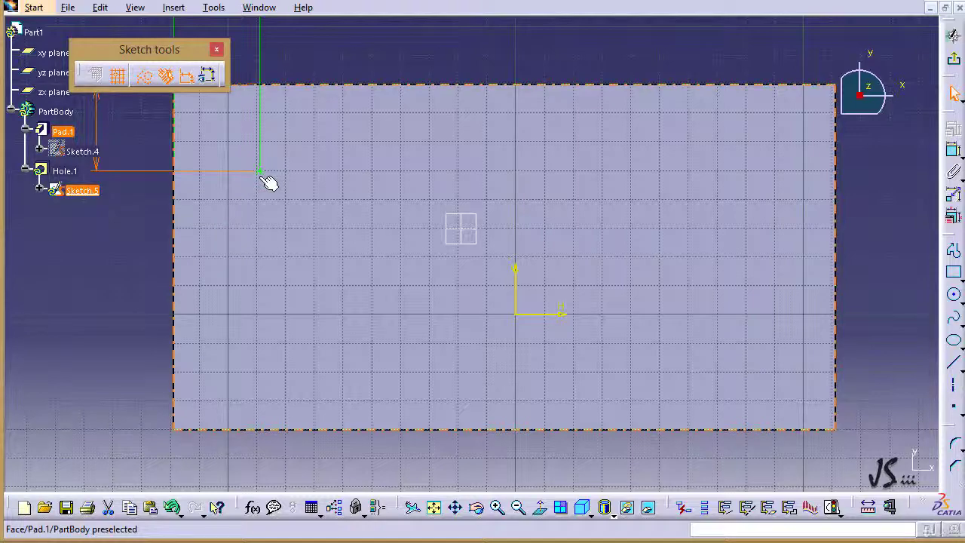
pyautogui.click(954, 60)
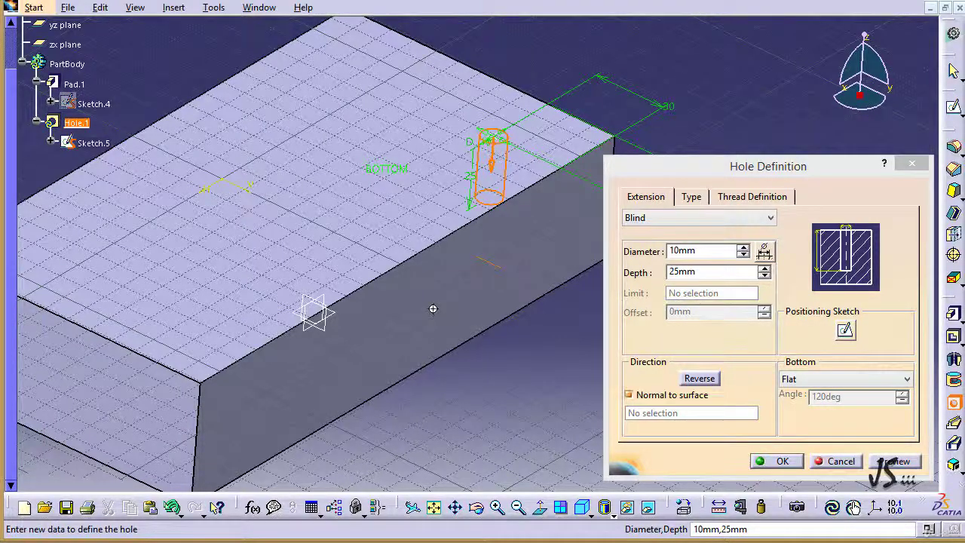
# - Change the hole's type from Simple to Tapered
pyautogui.moveTo(432, 308); pyautogui.dragTo(337, 190, button='middle')
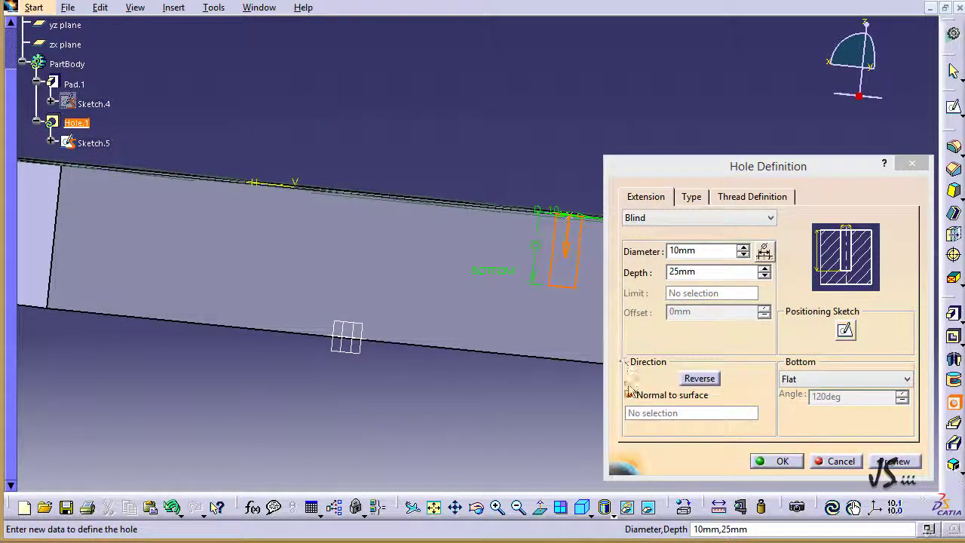
pyautogui.click(690, 198)
pyautogui.click(723, 218)
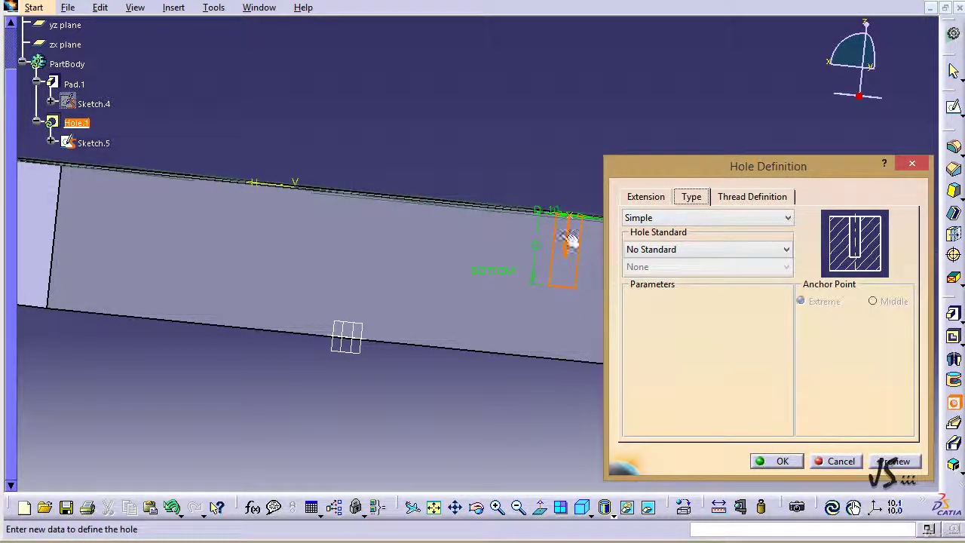
pyautogui.click(787, 220)
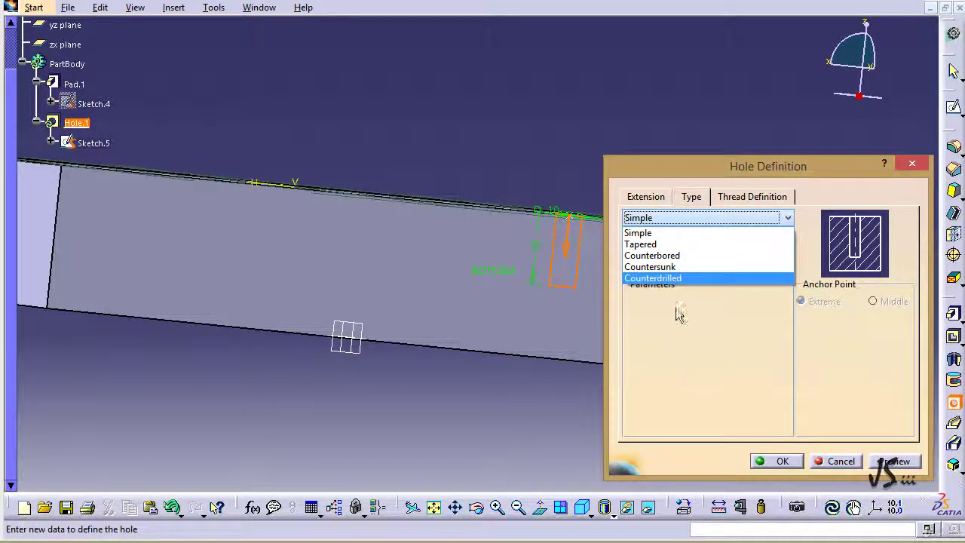
pyautogui.click(712, 242)
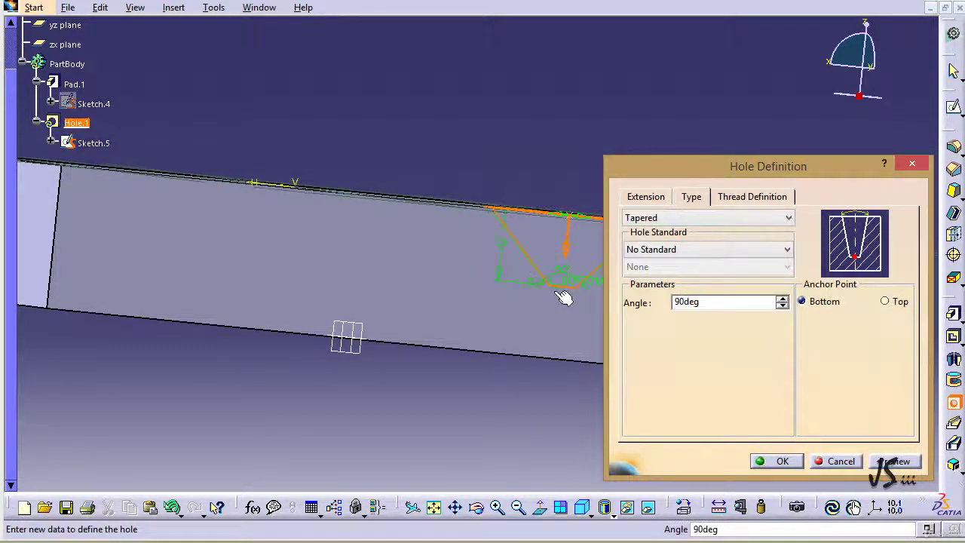
# - Set the tapered hole's angle to 10 deg, keeping the Tapered type
pyautogui.click(508, 331)
pyautogui.moveTo(509, 331); pyautogui.dragTo(390, 328, button='middle')
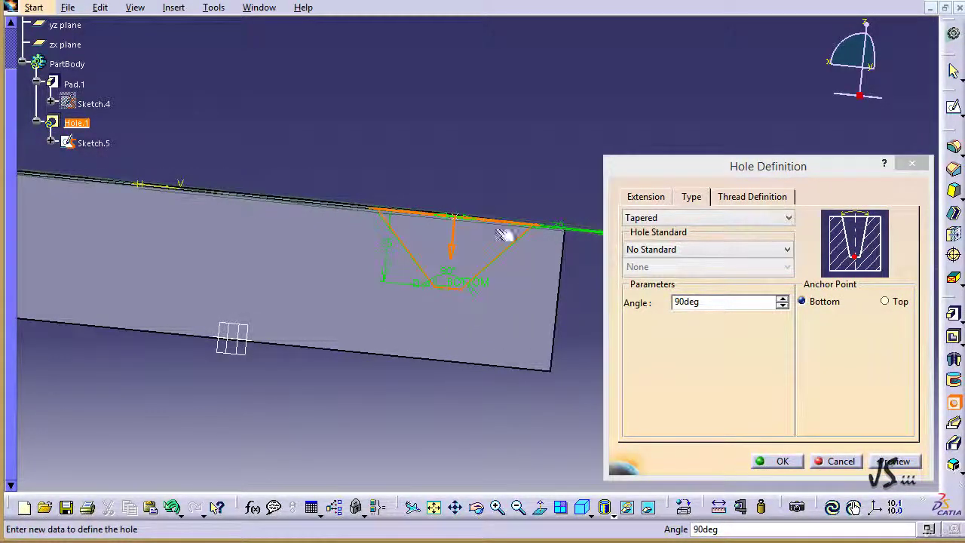
pyautogui.click(681, 302)
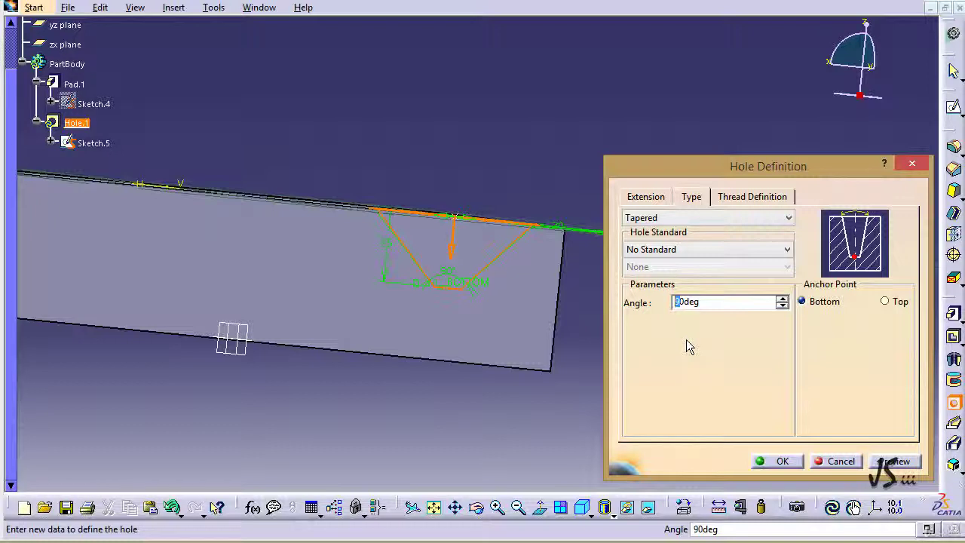
pyautogui.write('1')
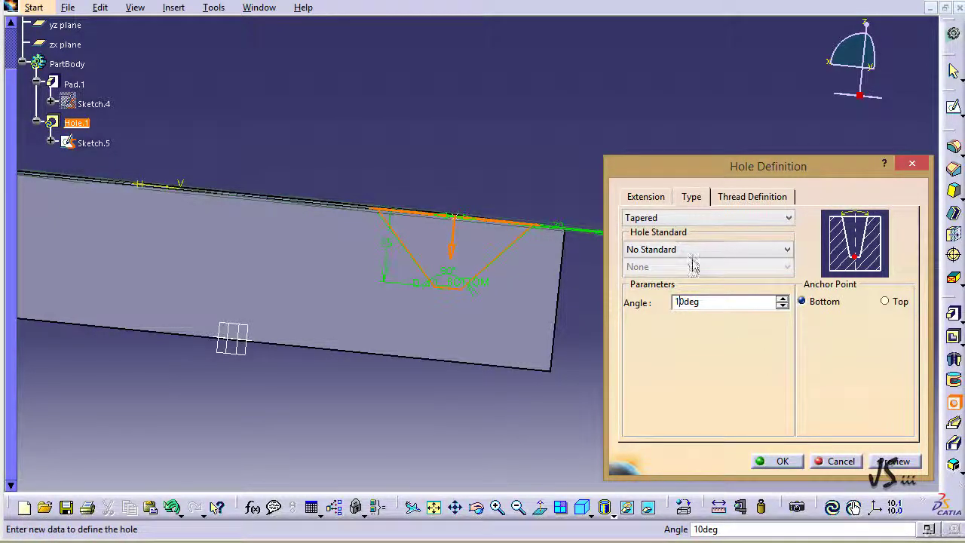
pyautogui.click(681, 219)
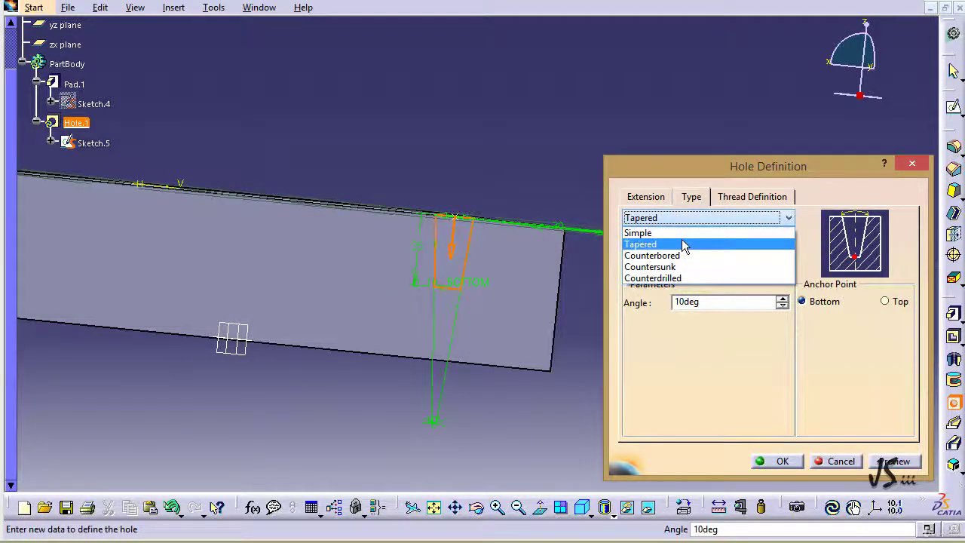
pyautogui.click(684, 244)
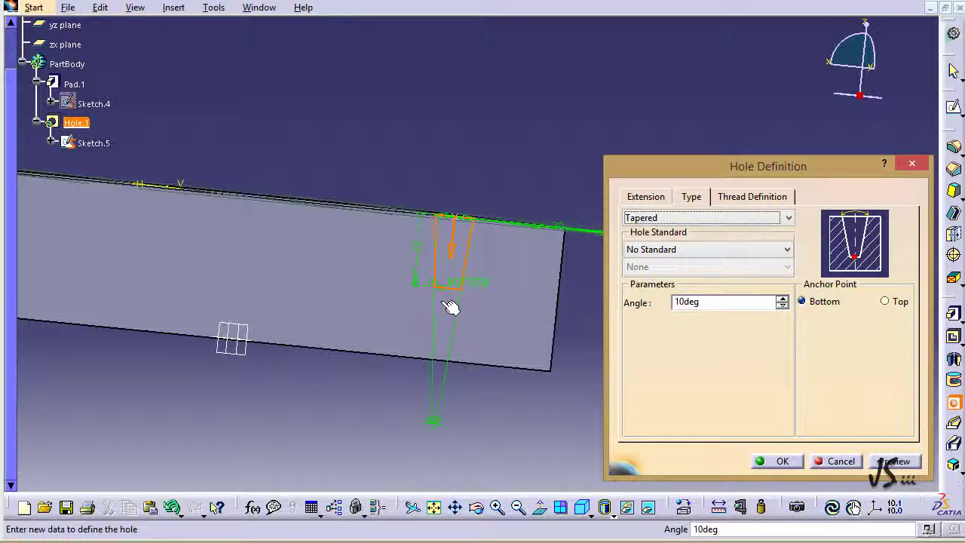
# - Check the available hole standards and change the hole's type from Tapered to Counterbored
pyautogui.click(684, 255)
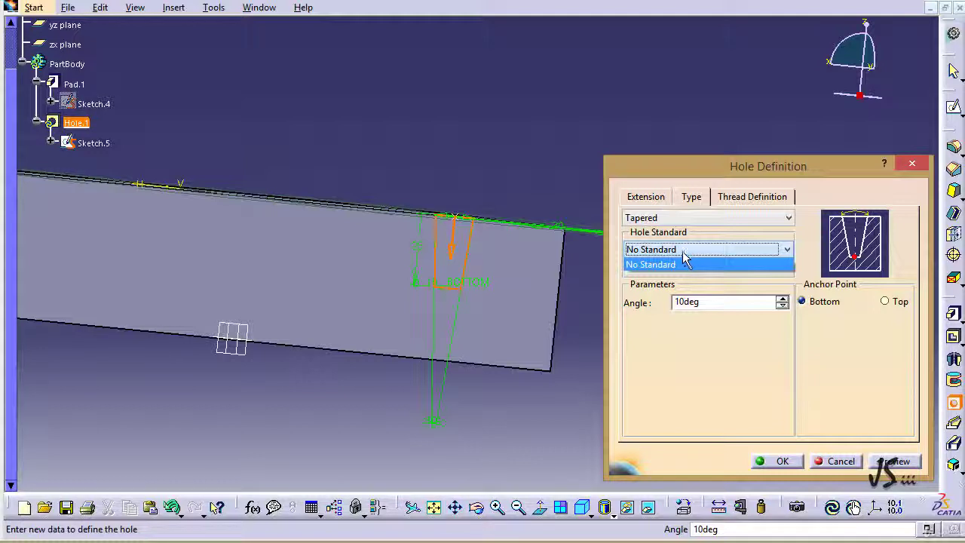
pyautogui.click(679, 220)
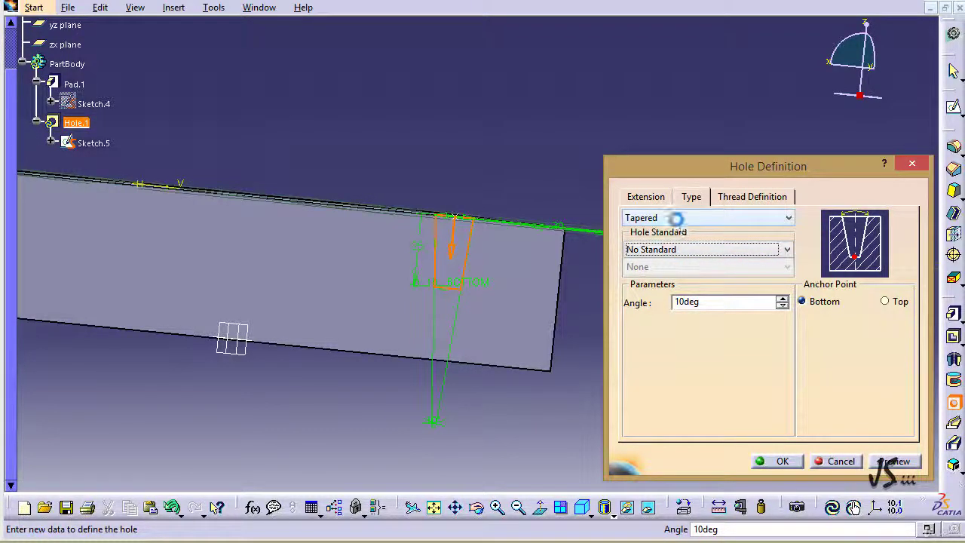
pyautogui.click(676, 218)
pyautogui.click(677, 256)
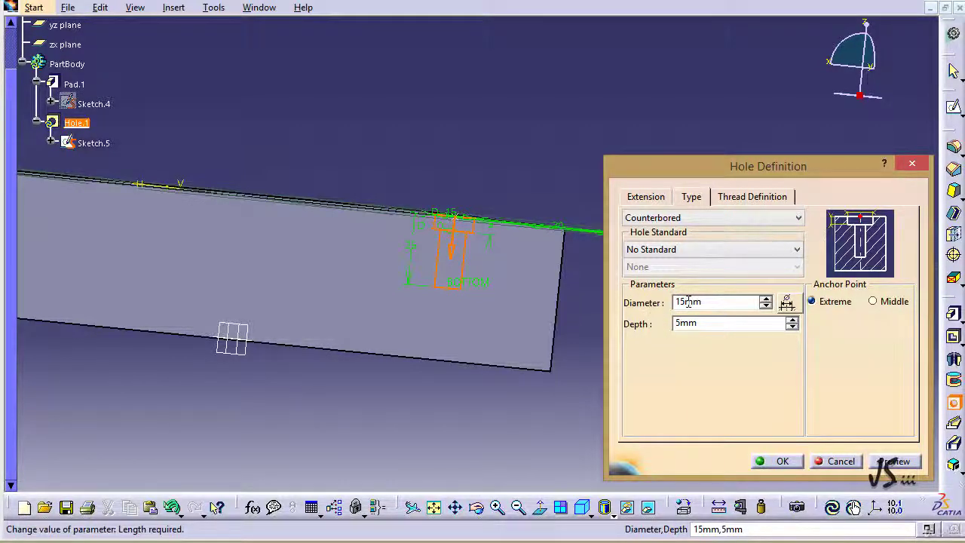
# - Check the main hole's diameter and try to set the counterbore diameter to 8 mm
pyautogui.click(657, 198)
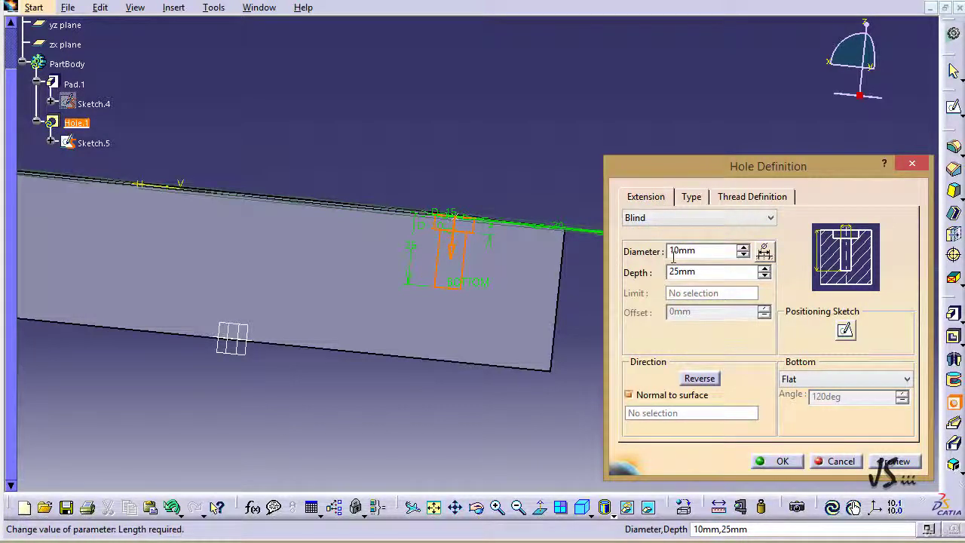
pyautogui.click(681, 200)
pyautogui.moveTo(684, 303); pyautogui.dragTo(671, 305)
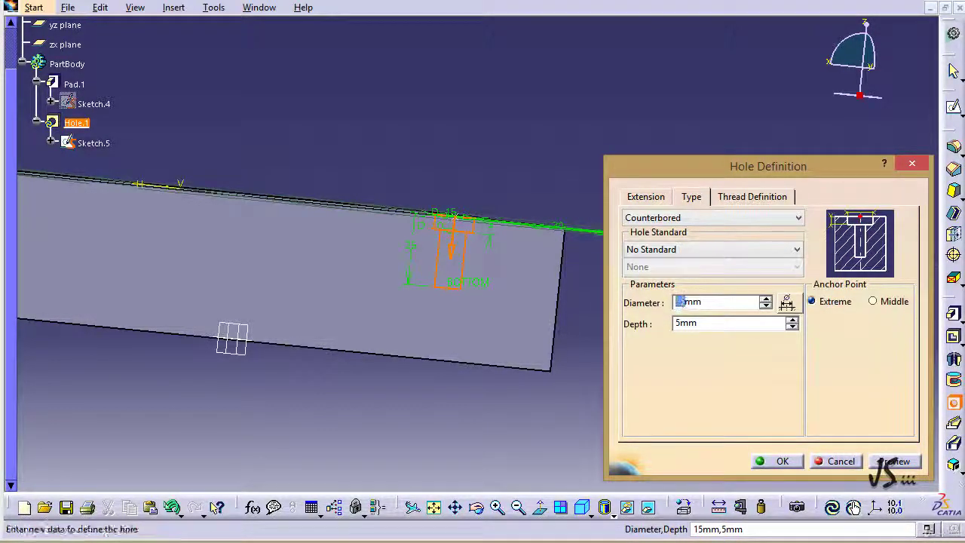
pyautogui.write('8')
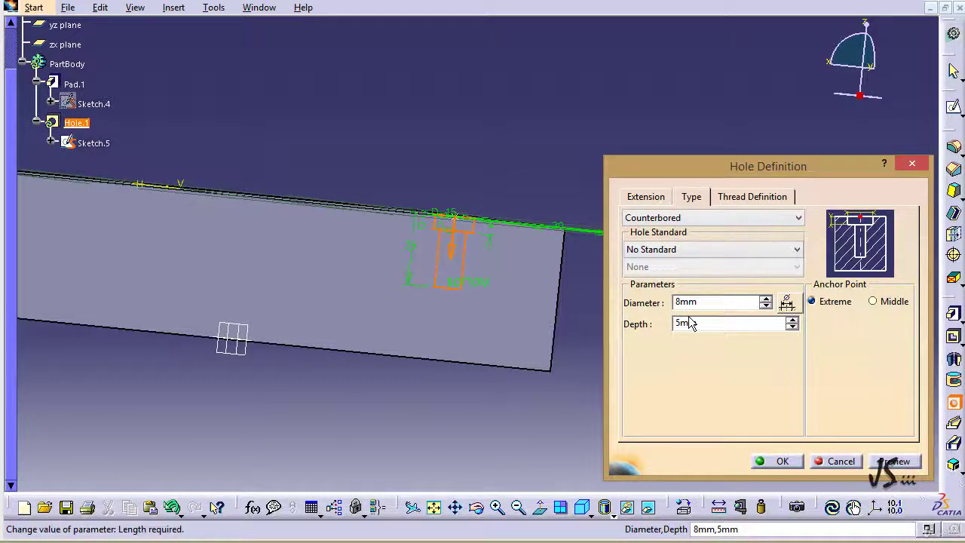
pyautogui.click(690, 325)
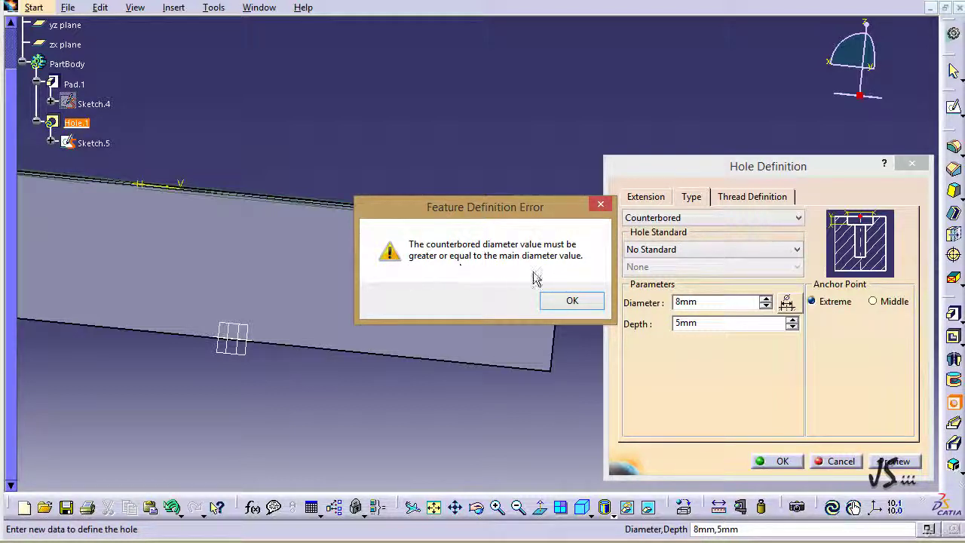
pyautogui.click(571, 300)
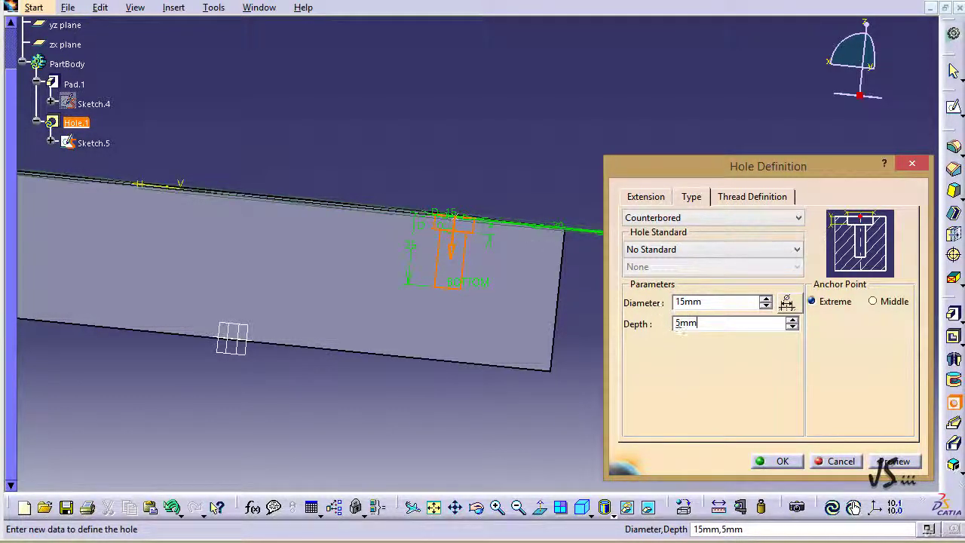
# - Check the main hole's depth and set the counterbore depth to 3 mm
pyautogui.click(654, 194)
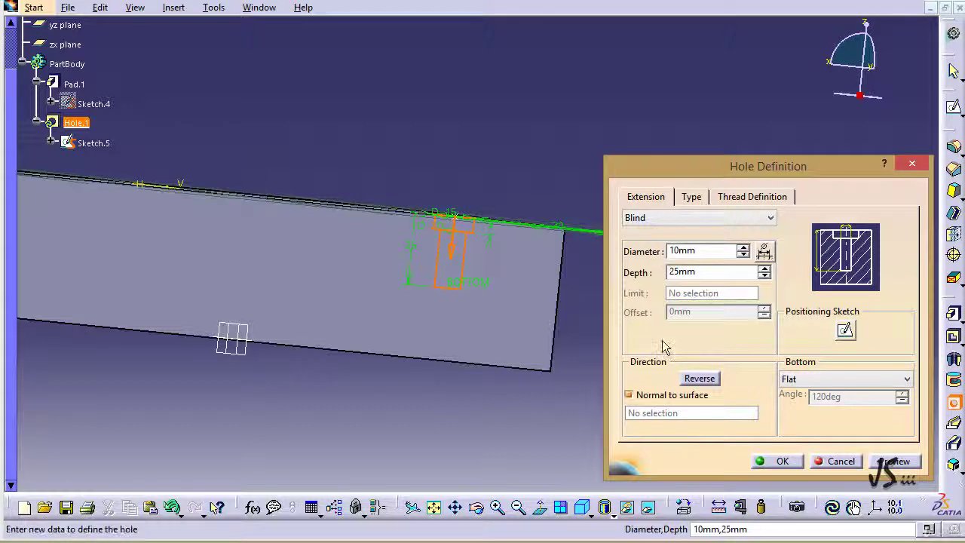
pyautogui.click(692, 198)
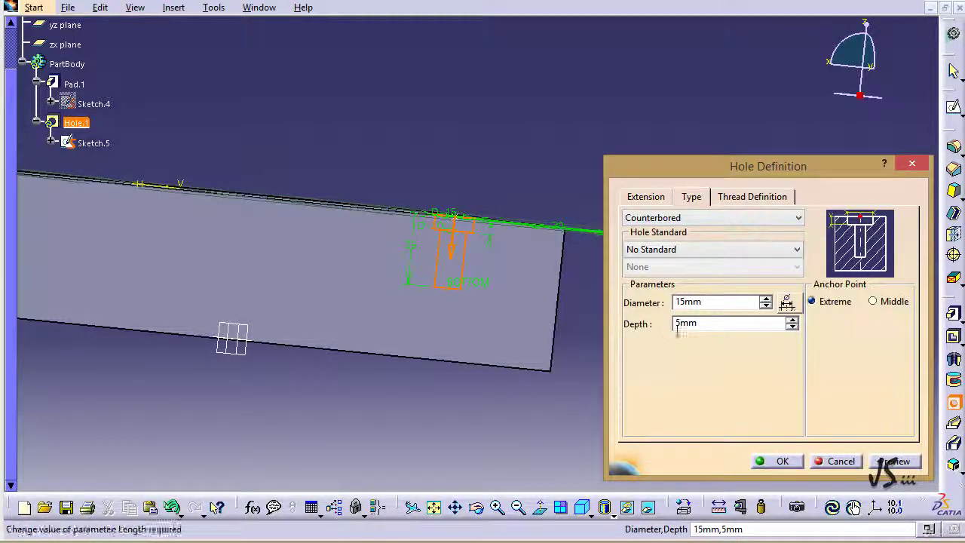
pyautogui.moveTo(678, 326); pyautogui.dragTo(682, 324)
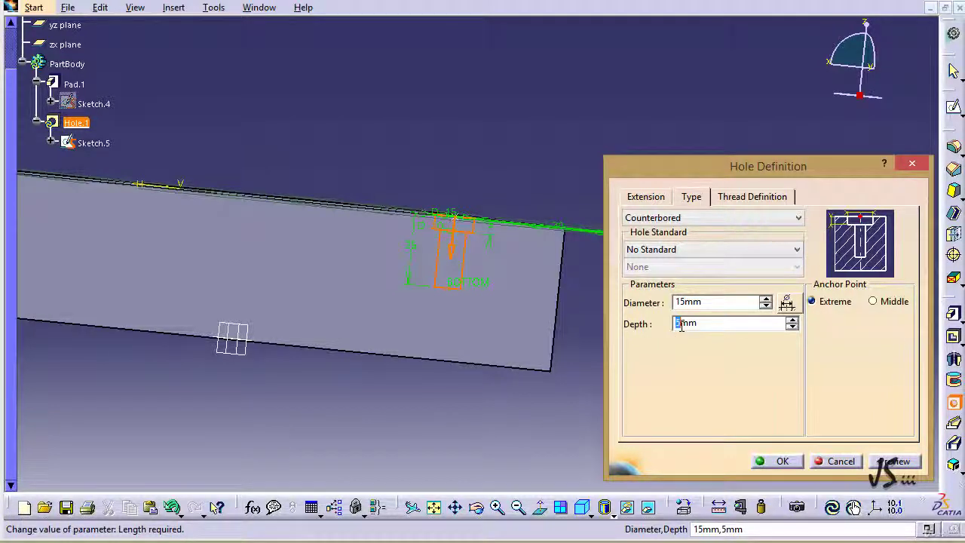
pyautogui.write('3')
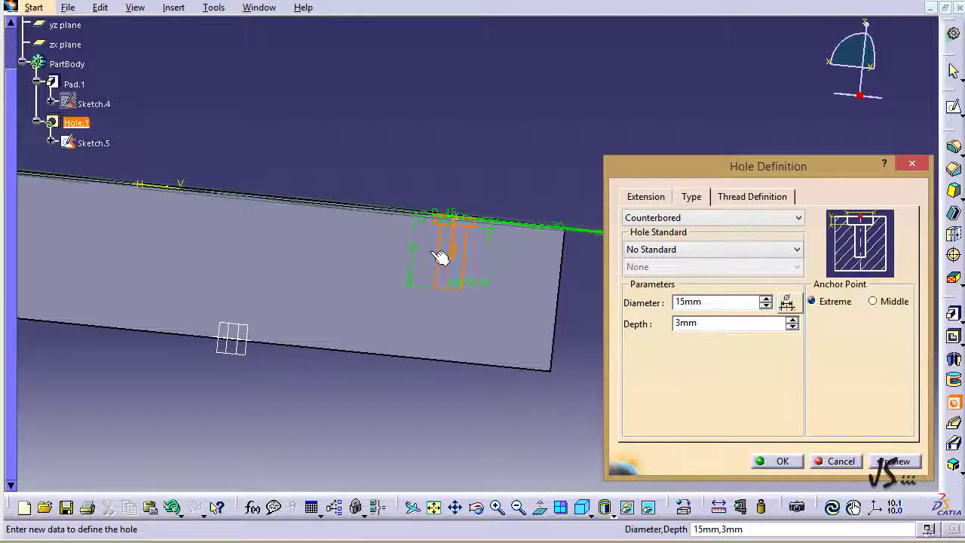
# - Change the hole's type to Countersunk with a depth of 5 mm and an angle of 90 deg
pyautogui.click(663, 218)
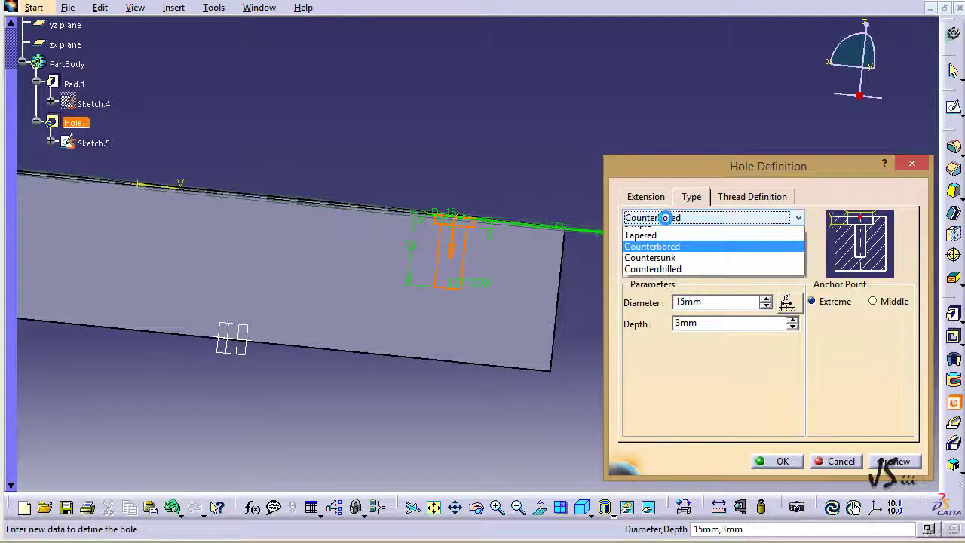
pyautogui.click(682, 267)
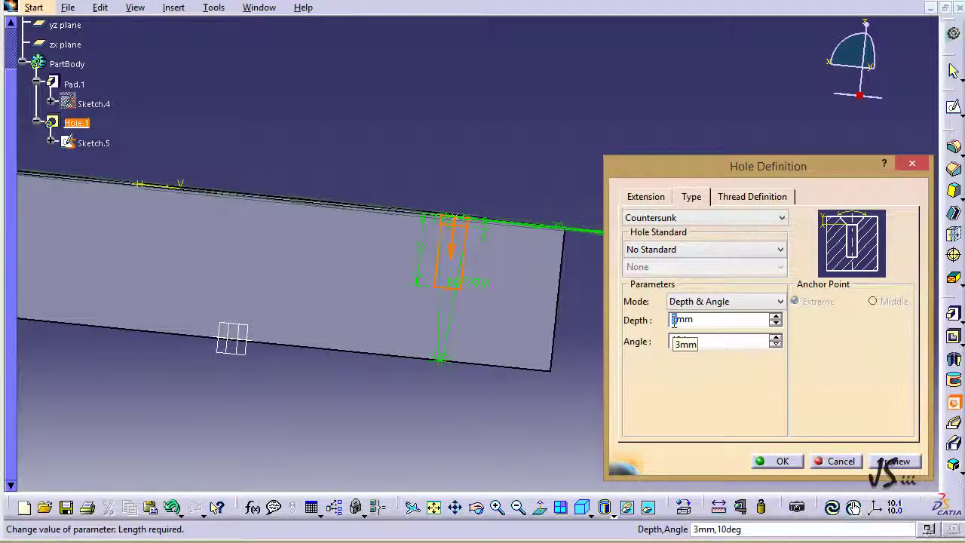
pyautogui.scroll(2, 674, 320)
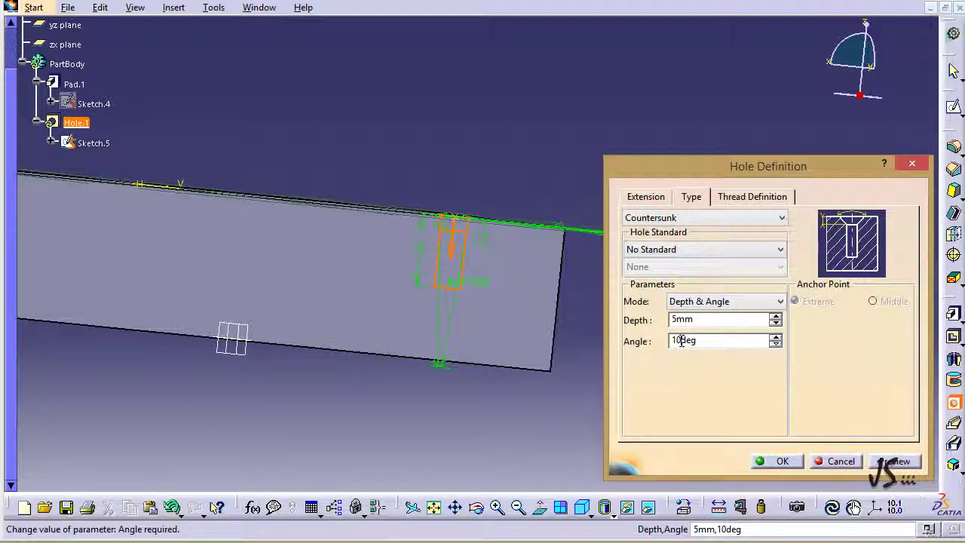
pyautogui.moveTo(682, 340); pyautogui.dragTo(666, 340)
pyautogui.write('90')
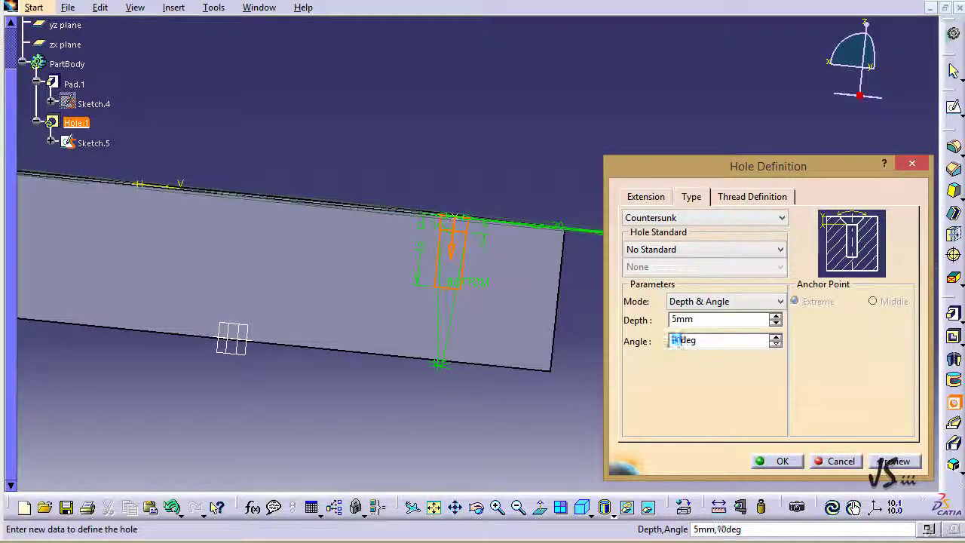
pyautogui.click(696, 320)
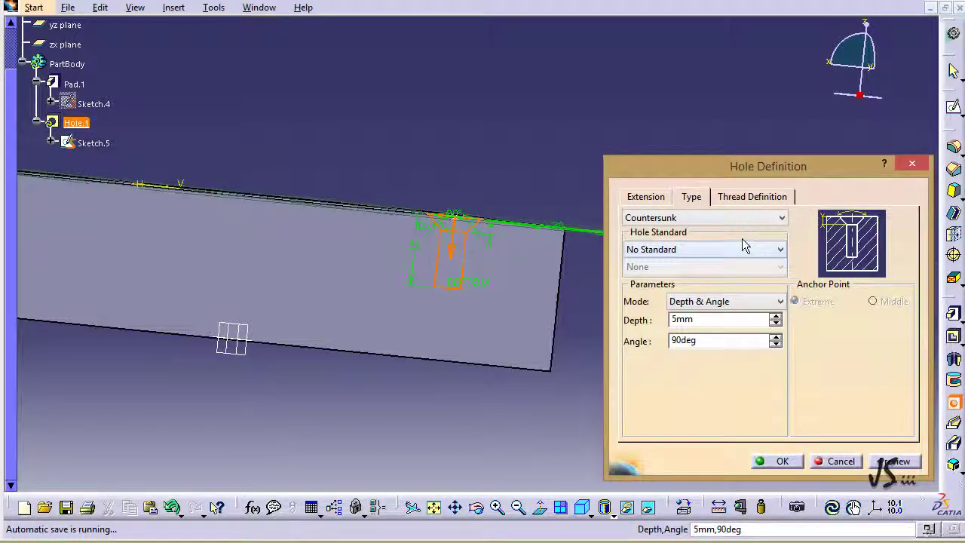
# - Change the hole's type from Countersunk to Counterdrilled
pyautogui.click(725, 221)
pyautogui.click(679, 278)
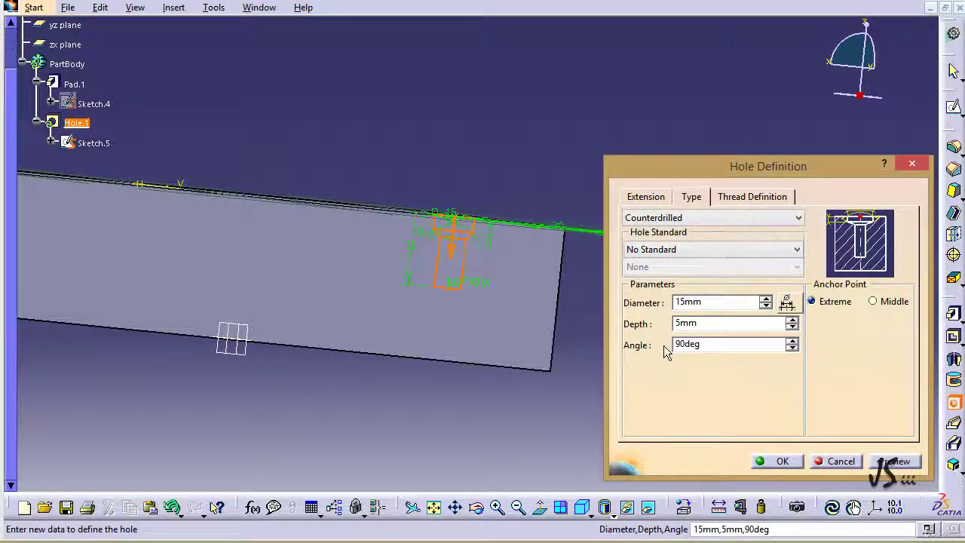
pyautogui.moveTo(717, 346); pyautogui.dragTo(675, 301)
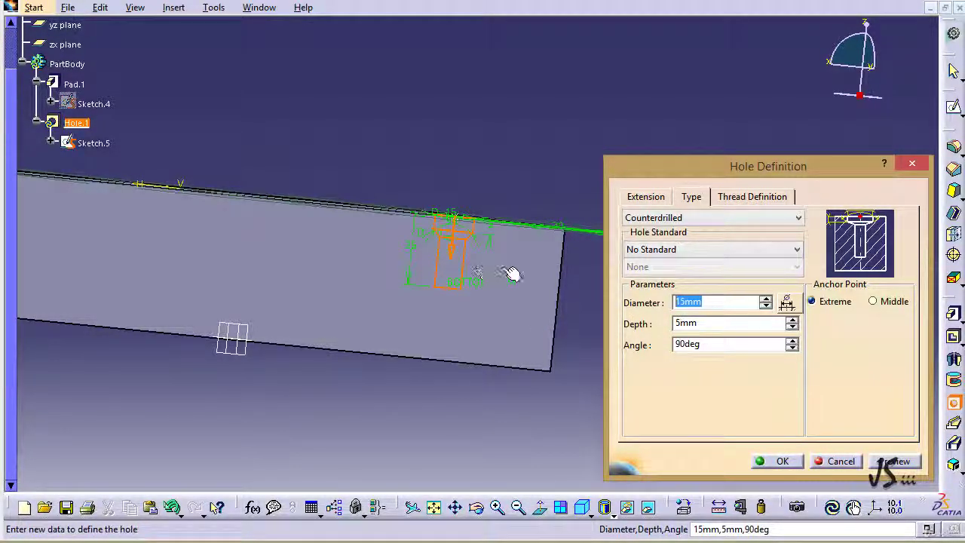
# - Make the counterdrilled hole threaded and set the thread pitch to 2 mm
pyautogui.click(728, 199)
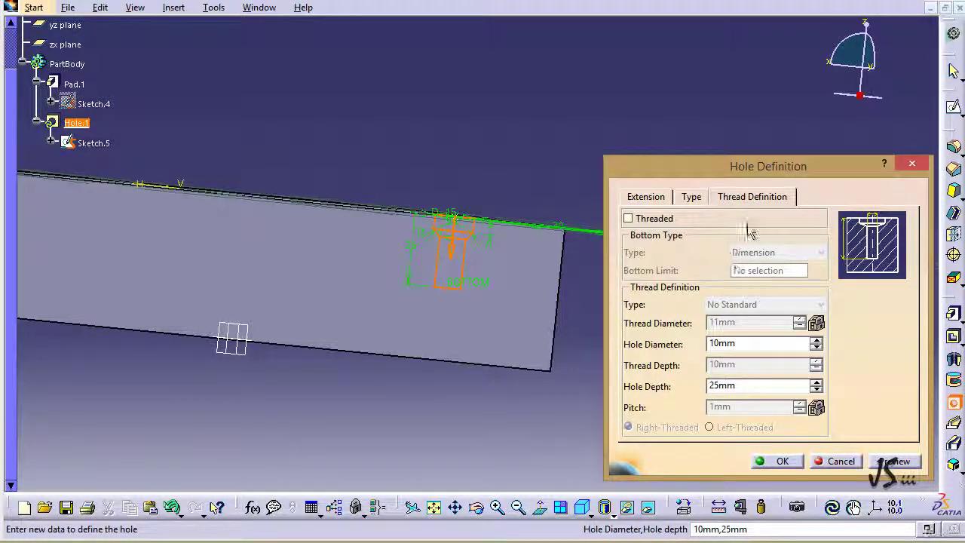
pyautogui.click(648, 219)
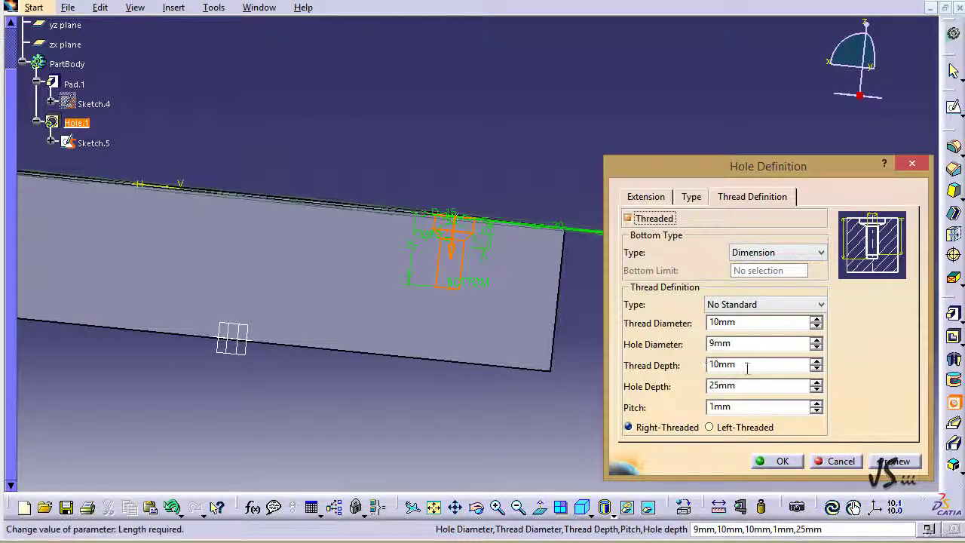
pyautogui.doubleClick(740, 409)
pyautogui.write('2')
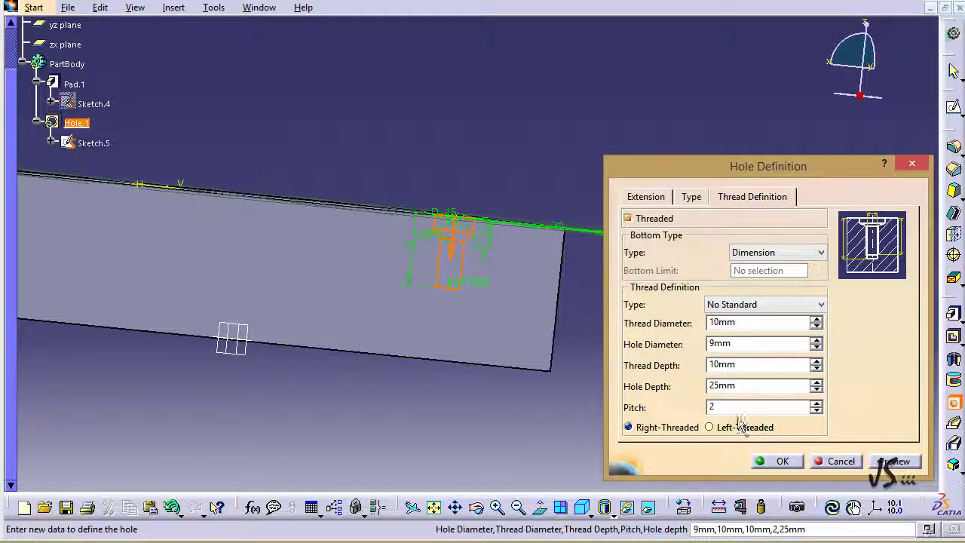
pyautogui.click(728, 386)
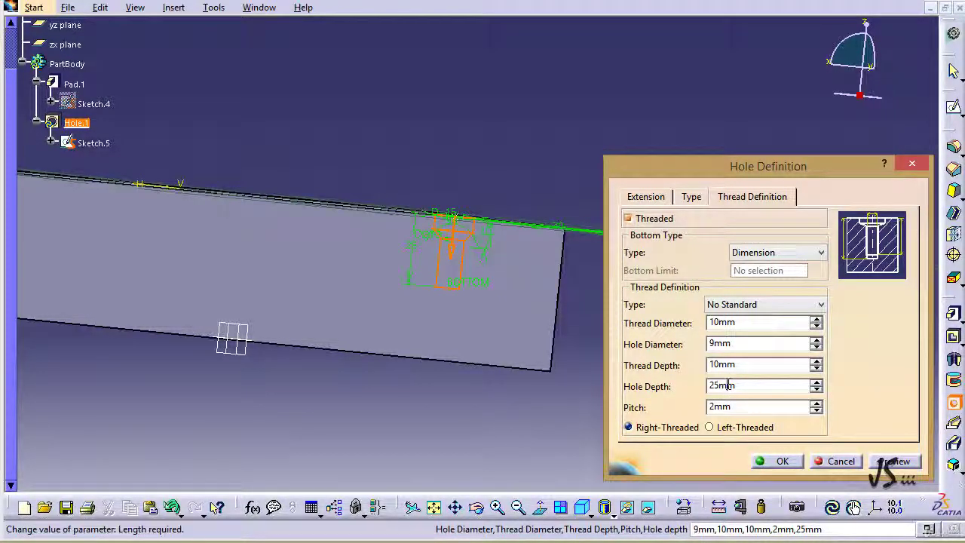
pyautogui.moveTo(728, 386); pyautogui.dragTo(737, 386)
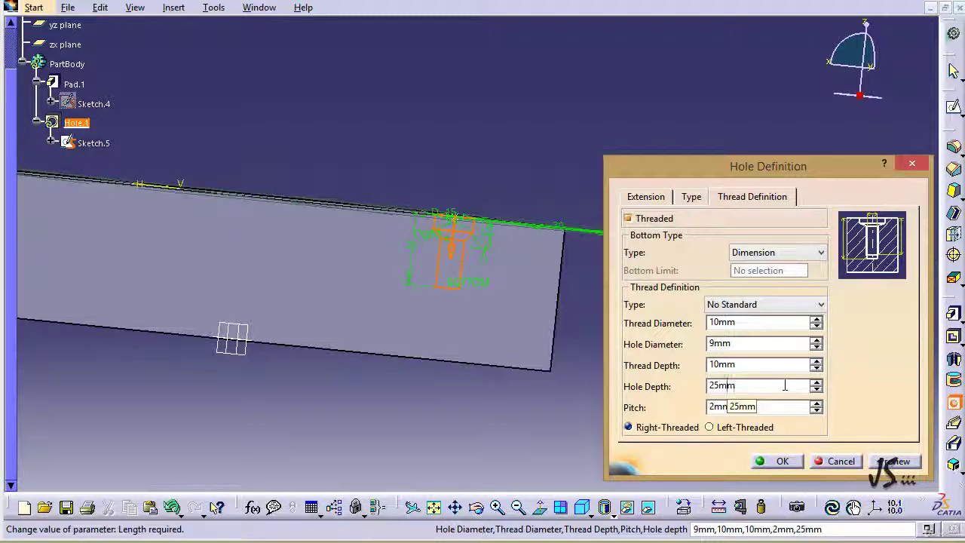
pyautogui.moveTo(785, 386); pyautogui.dragTo(785, 383)
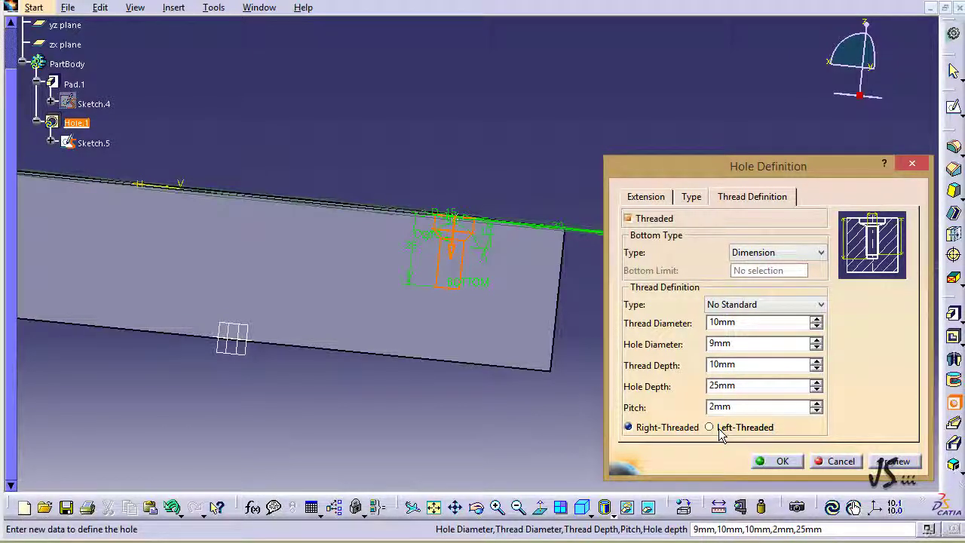
# - Examine the thread standard and thread bottom type options, and review the hole's type and extension settings
pyautogui.click(784, 307)
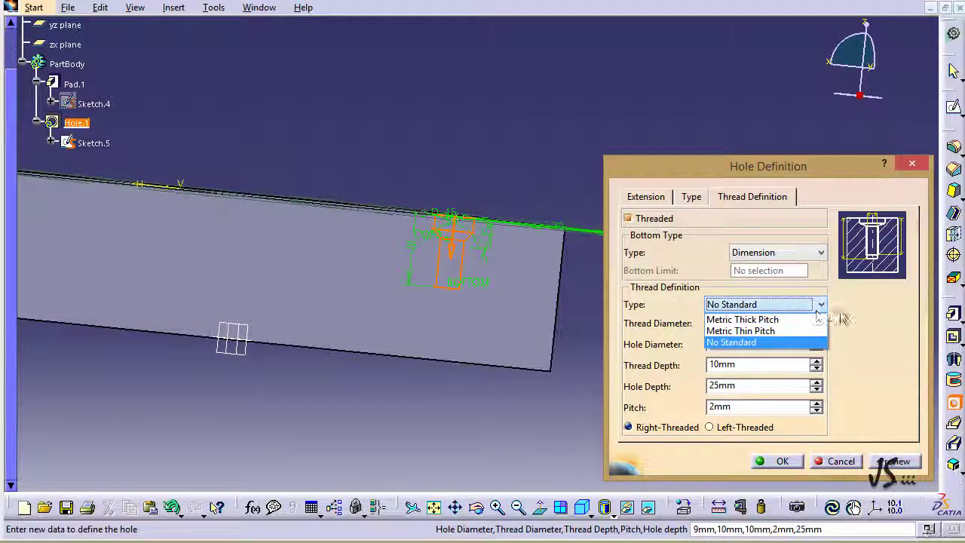
pyautogui.click(867, 346)
pyautogui.click(820, 253)
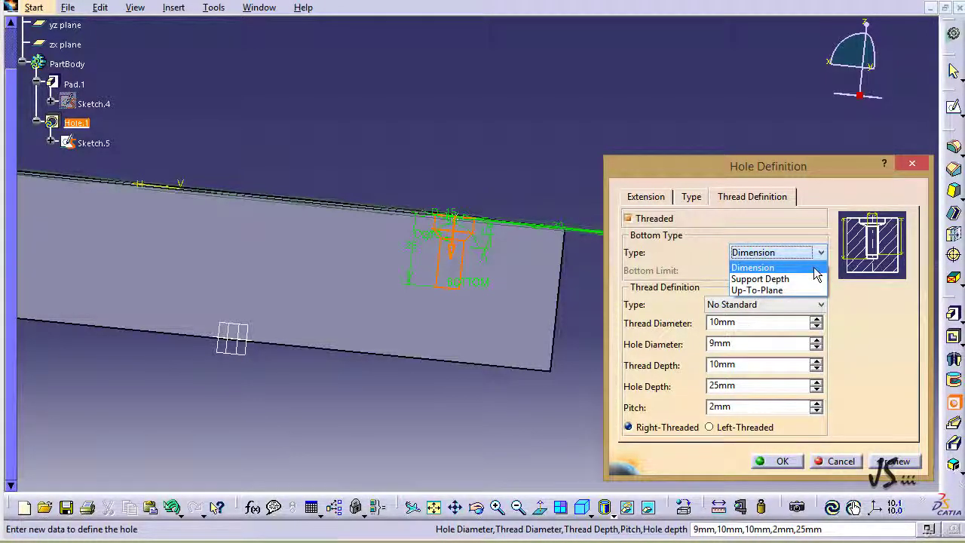
pyautogui.click(885, 346)
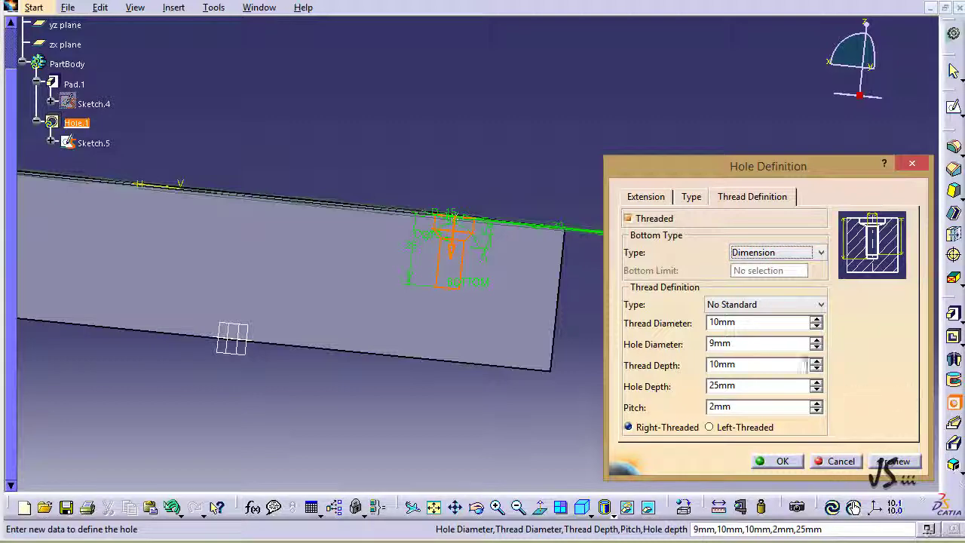
pyautogui.click(688, 197)
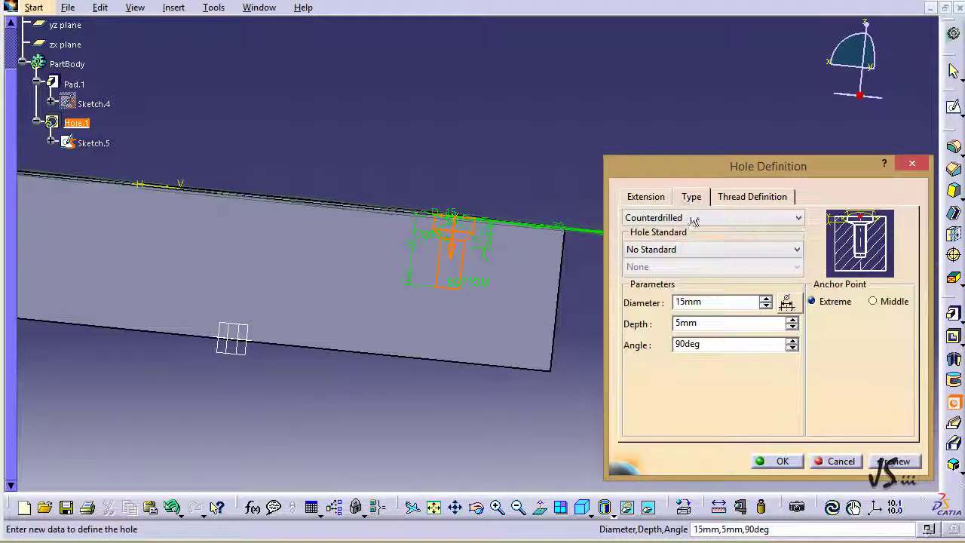
pyautogui.click(646, 197)
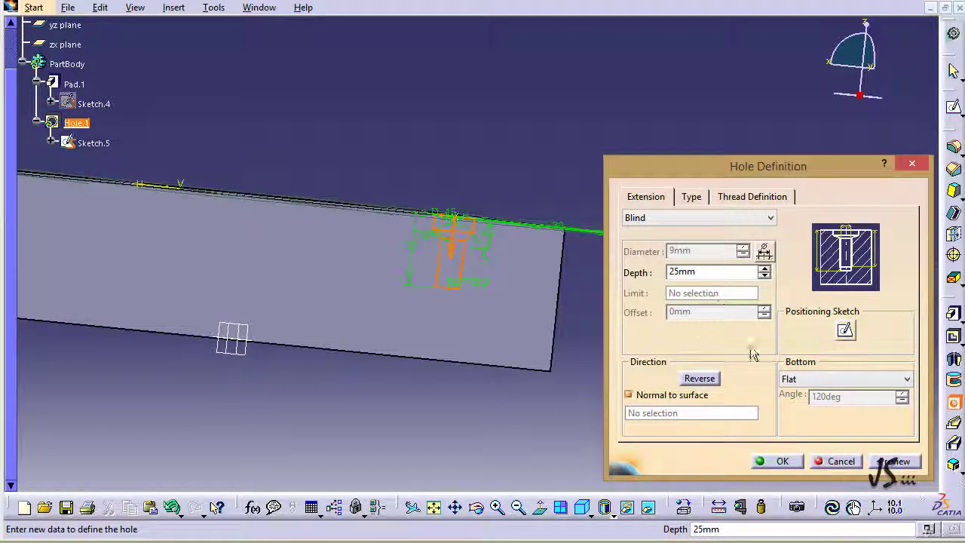
# - Preview the threaded counterdrilled blind hole and apply its definition to the block
pyautogui.click(878, 464)
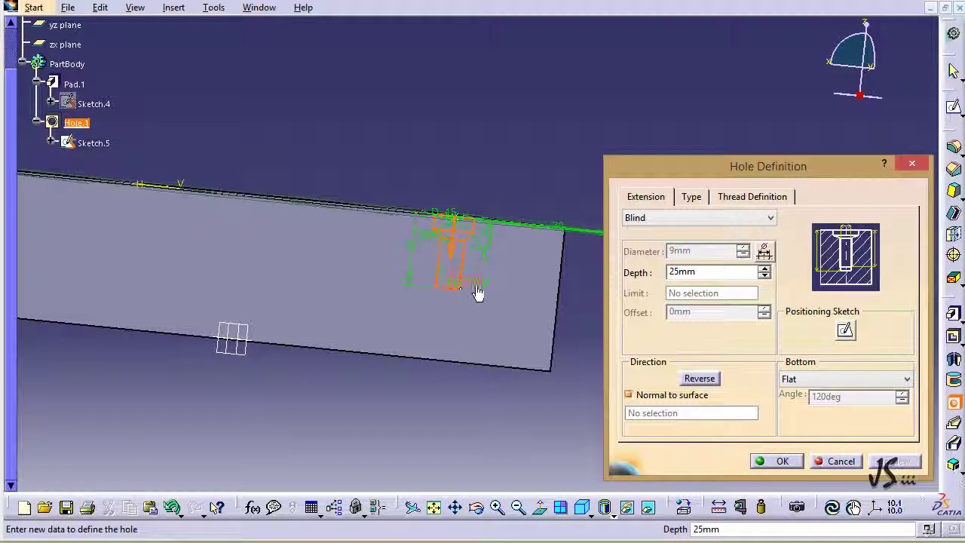
pyautogui.click(777, 461)
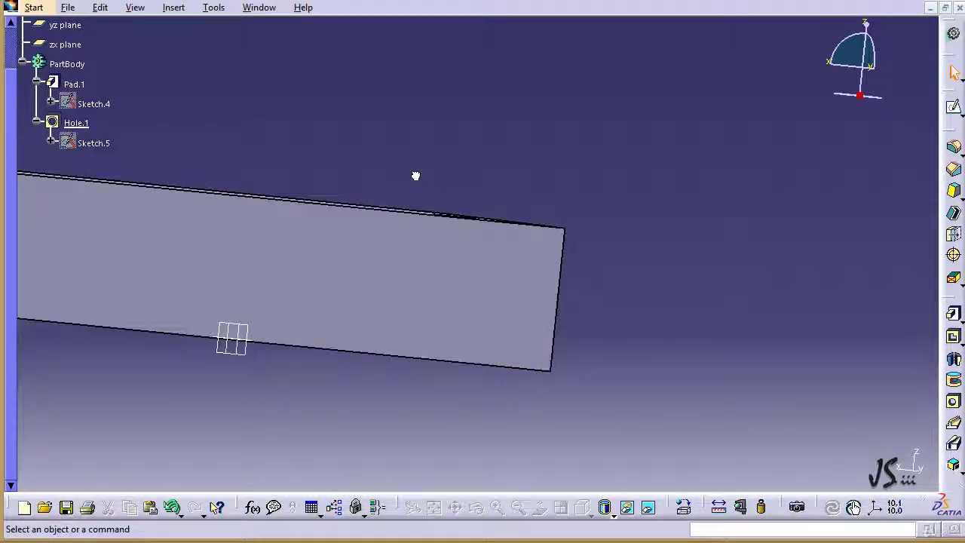
pyautogui.moveTo(430, 182); pyautogui.dragTo(415, 403, button='middle')
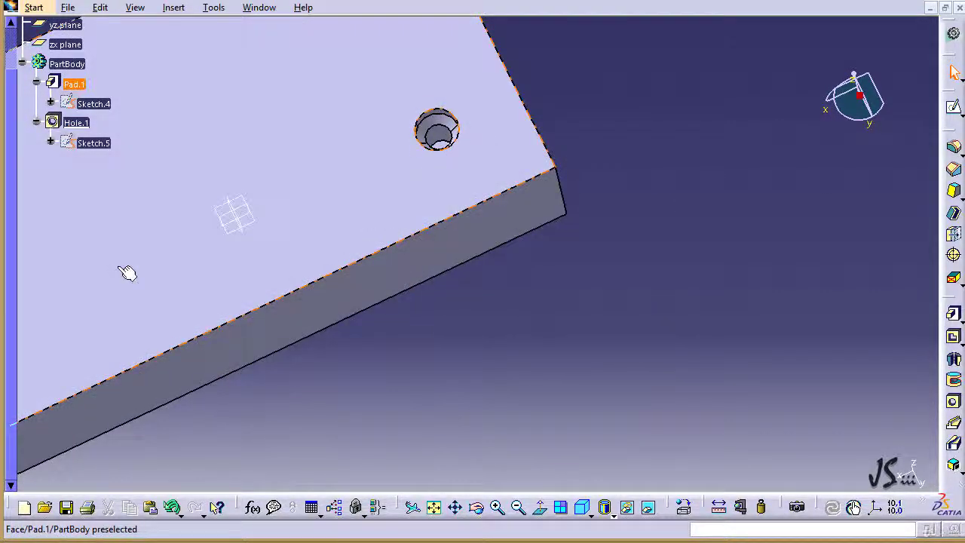
pyautogui.click(273, 181)
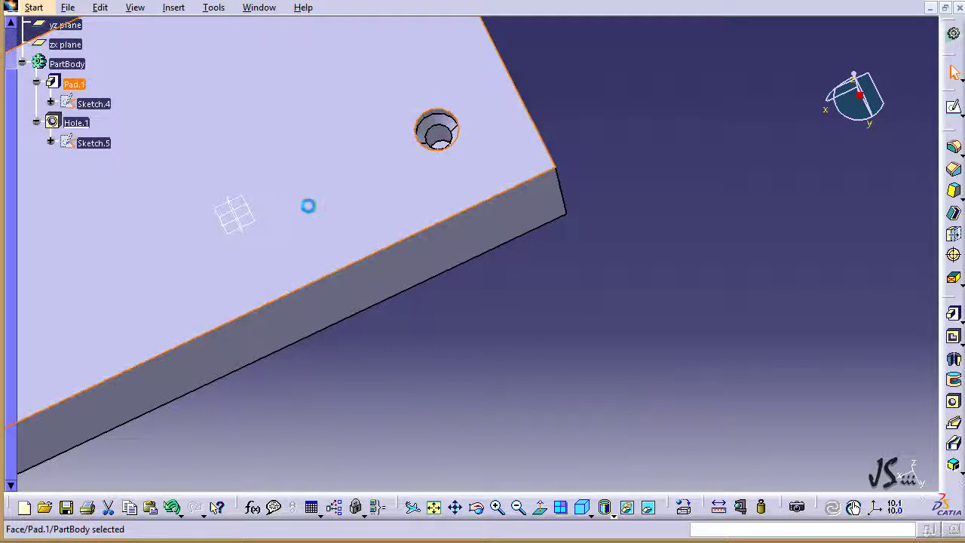
pyautogui.click(645, 246)
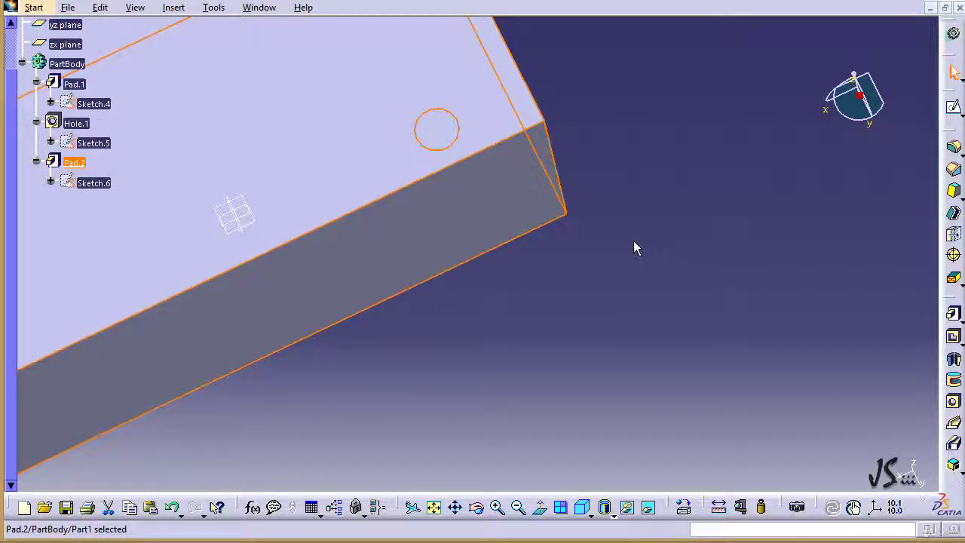
pyautogui.hotkey('ctrl', 'z')
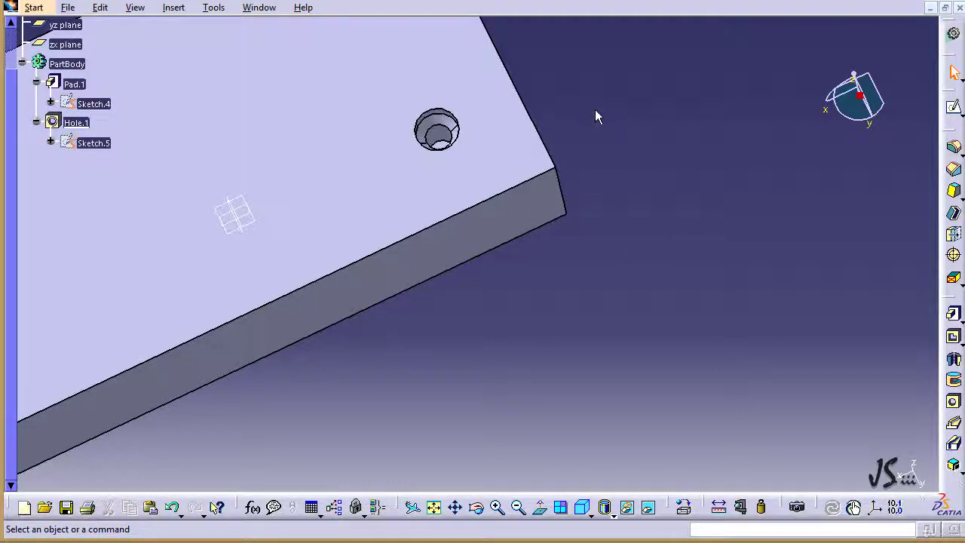
pyautogui.moveTo(596, 117); pyautogui.dragTo(721, 259, button='middle')
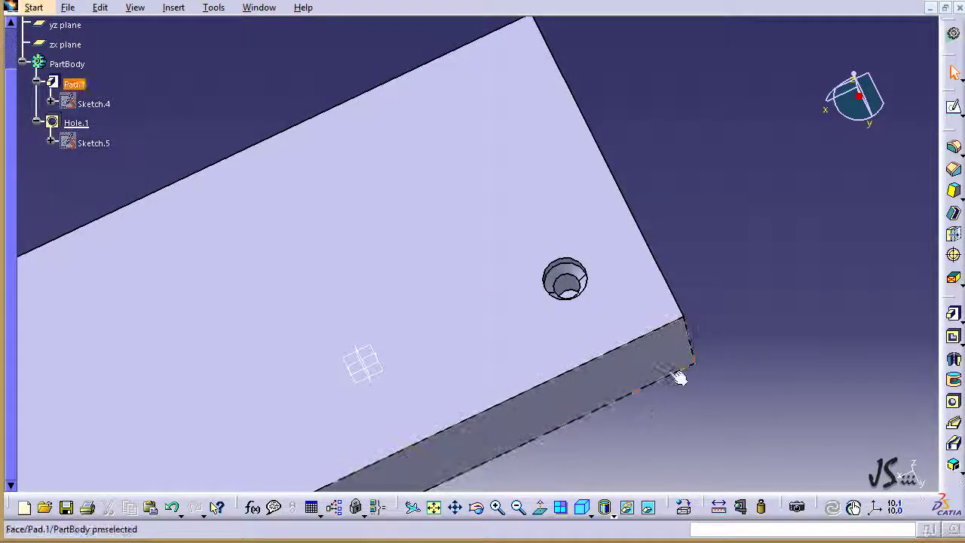